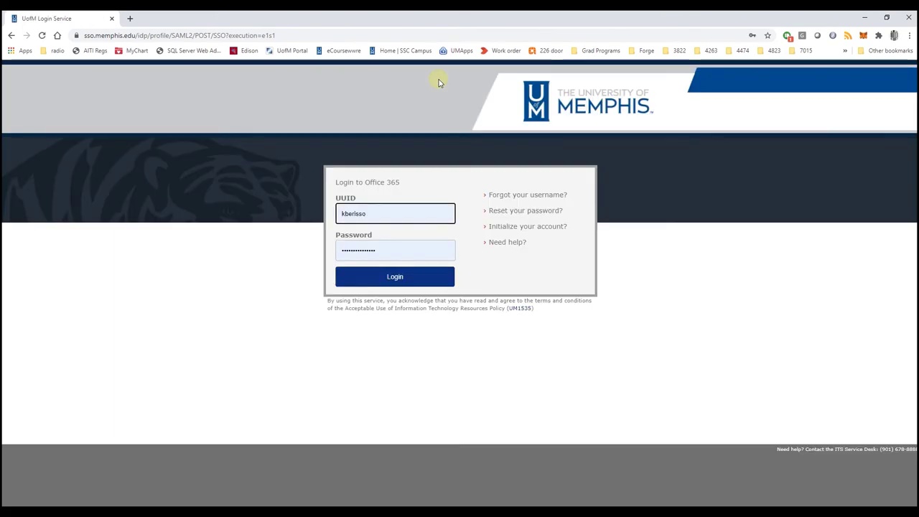
# Complete the Office 365 login and switch to OneNote's recent notebooks through the app launcher
pyautogui.click(388, 279)
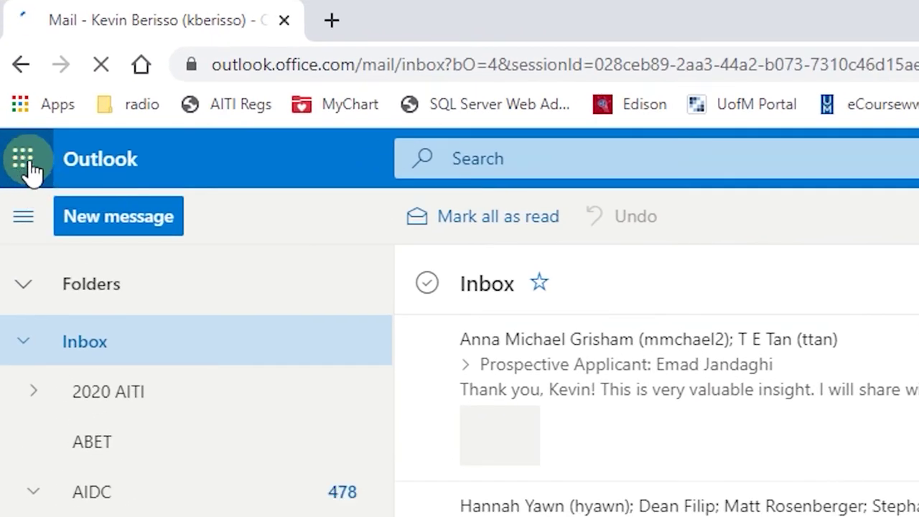
pyautogui.click(20, 161)
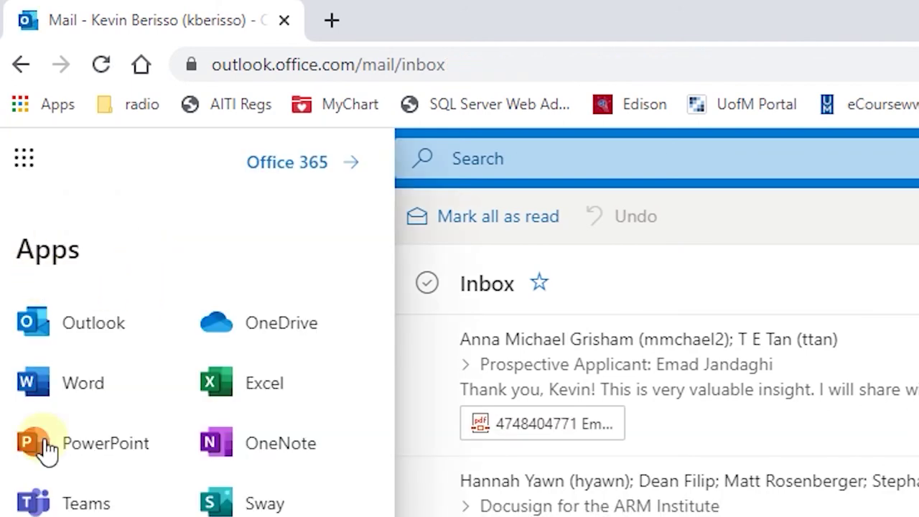
pyautogui.click(281, 449)
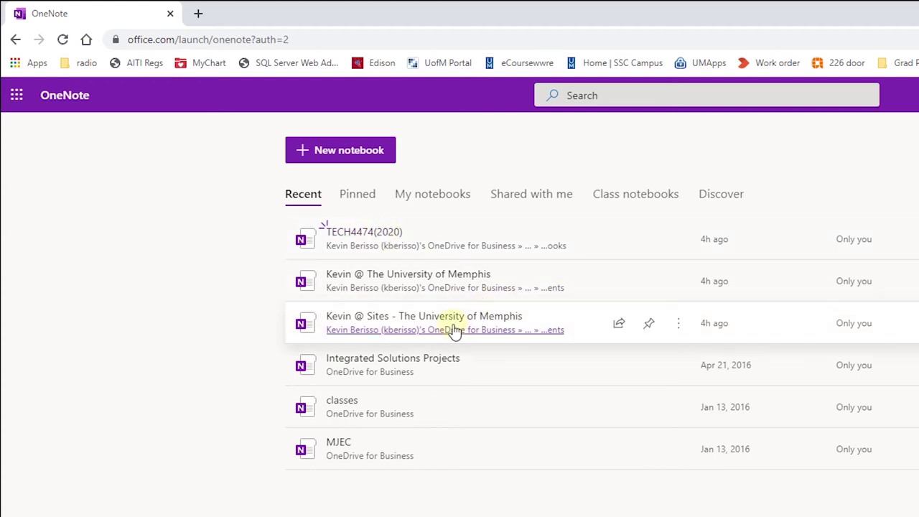
# Create a new notebook named TECH4474 followed by the owner's surname
pyautogui.click(342, 155)
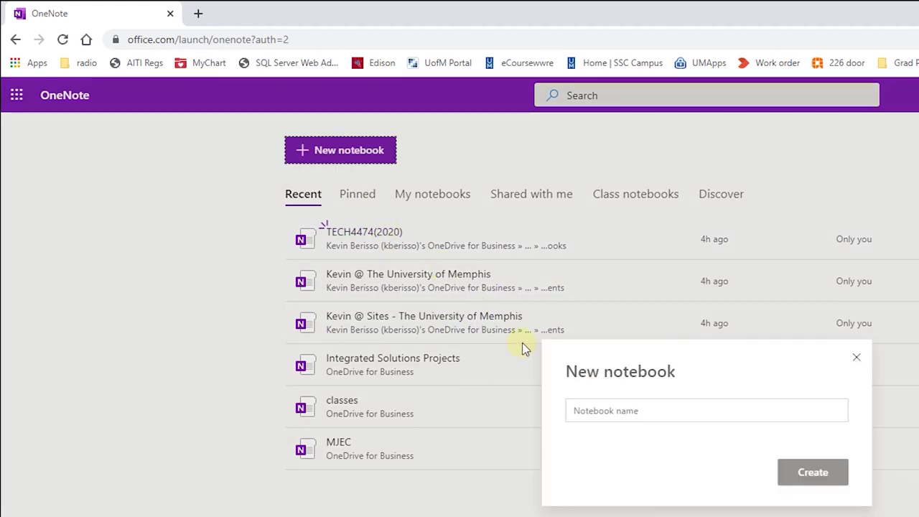
pyautogui.click(621, 410)
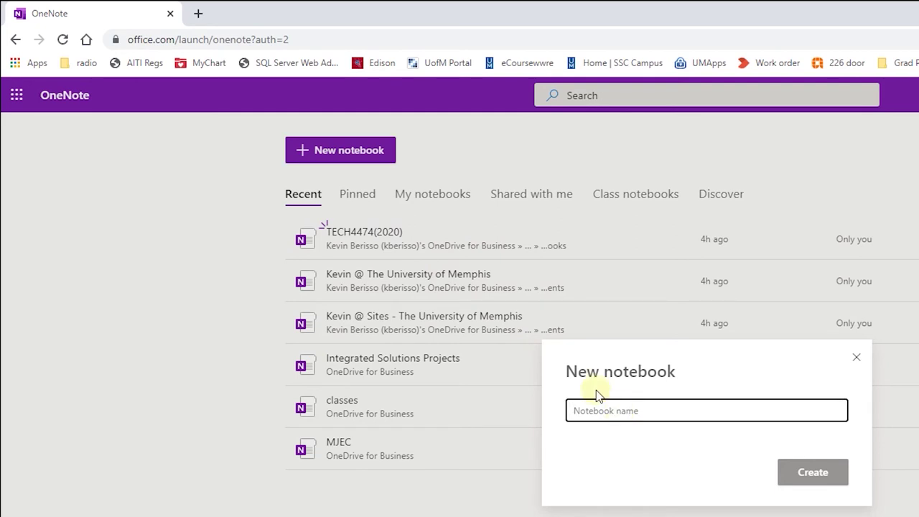
pyautogui.write('TECH4474(Berisso')
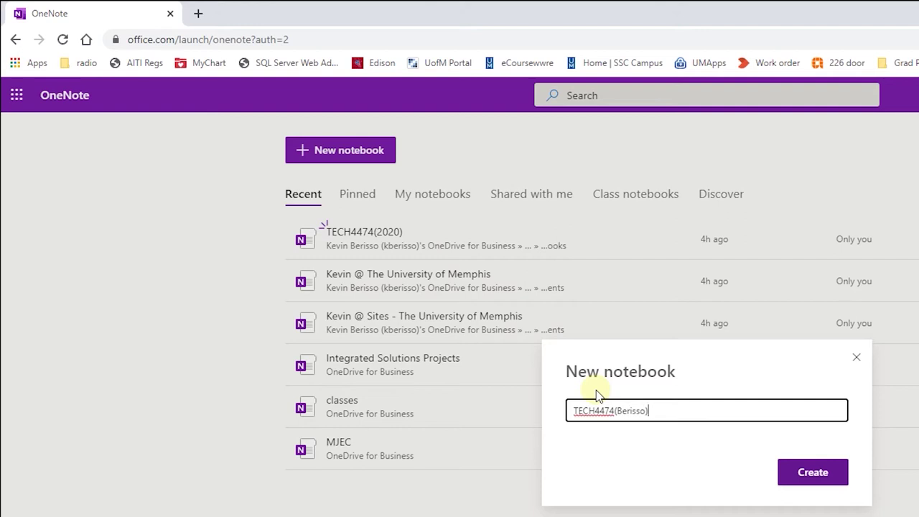
pyautogui.press('Return')
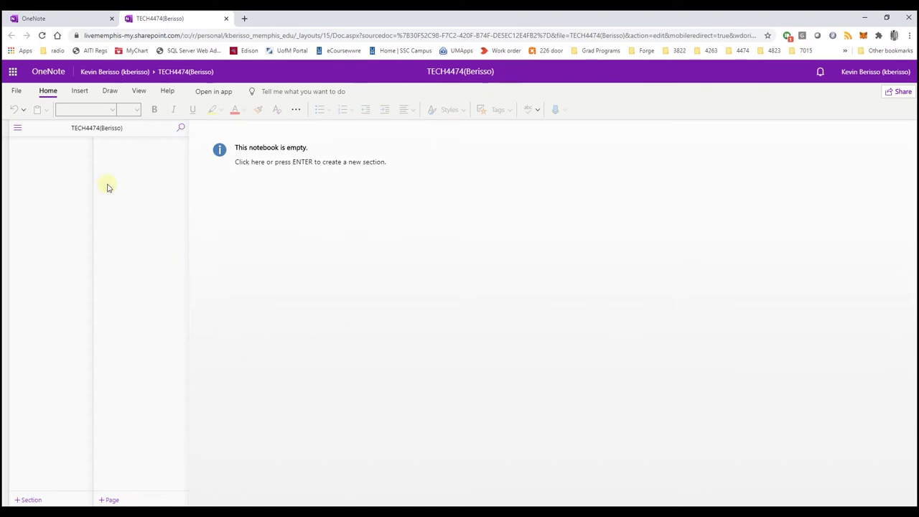
# Add a 'Lab activities' section and give it an extra page
pyautogui.click(260, 163)
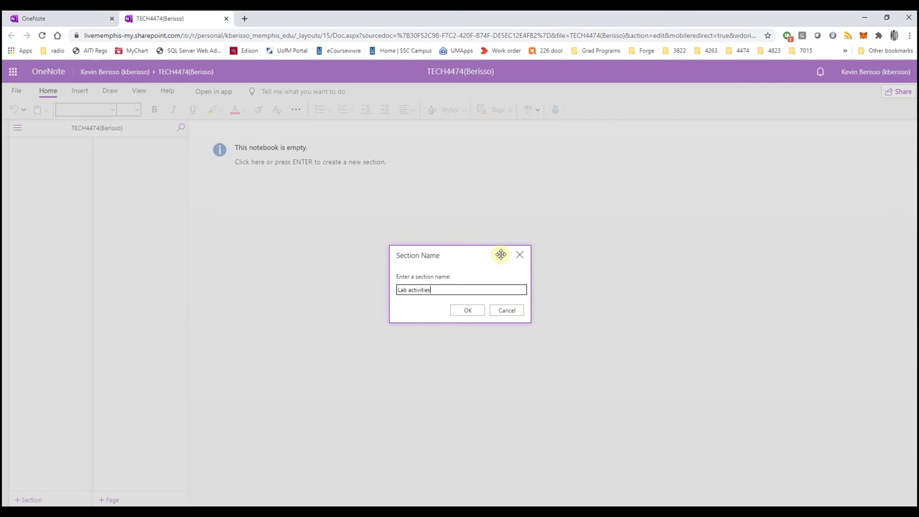
pyautogui.press('Return')
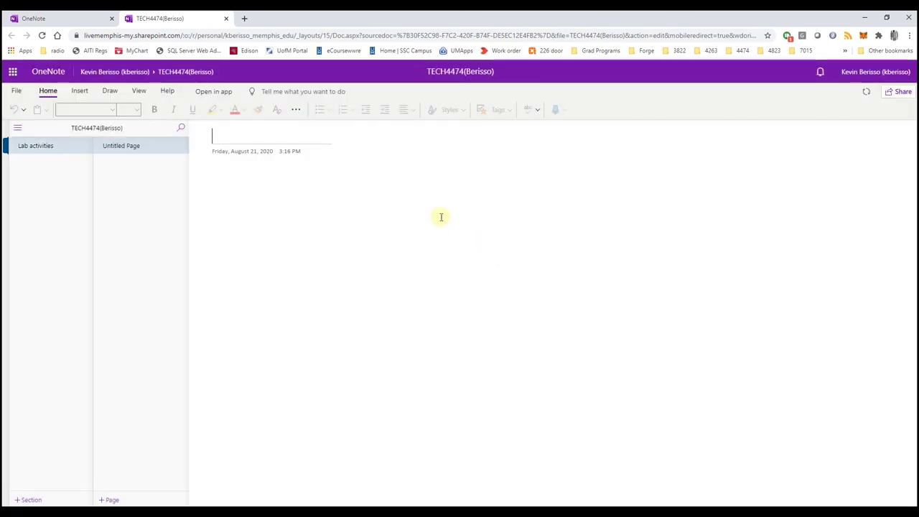
pyautogui.rightClick(30, 147)
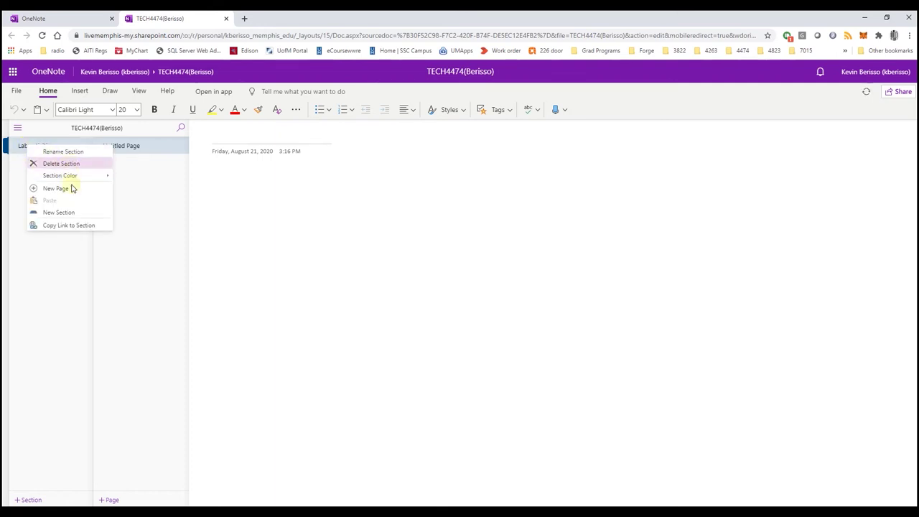
pyautogui.click(151, 234)
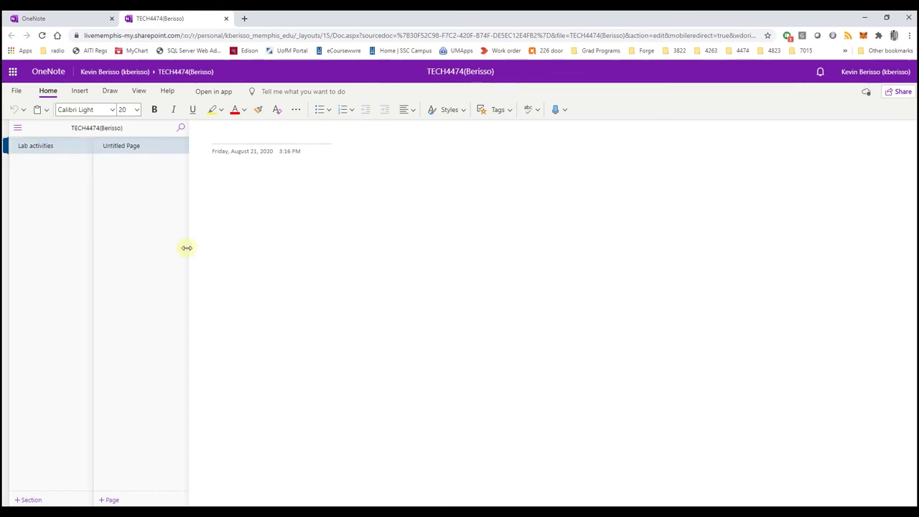
# Add a second section named 'Final Project'
pyautogui.rightClick(109, 147)
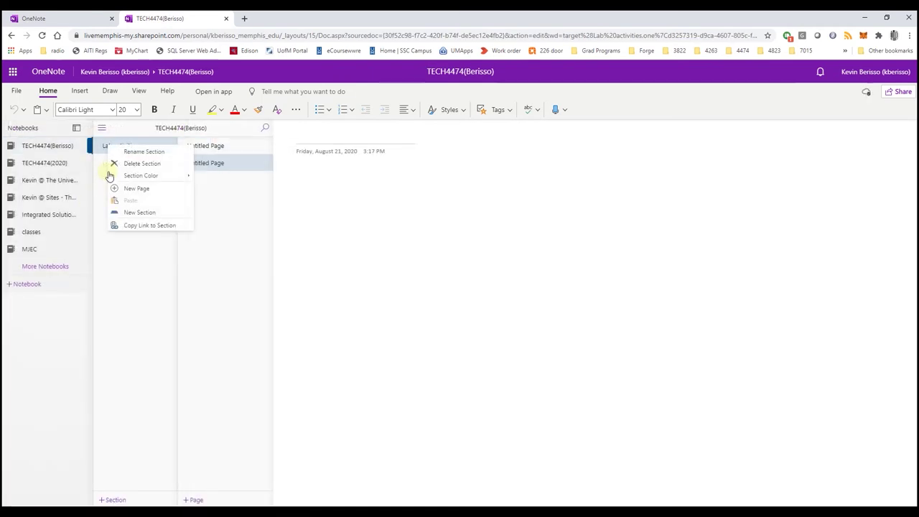
pyautogui.moveTo(119, 177)
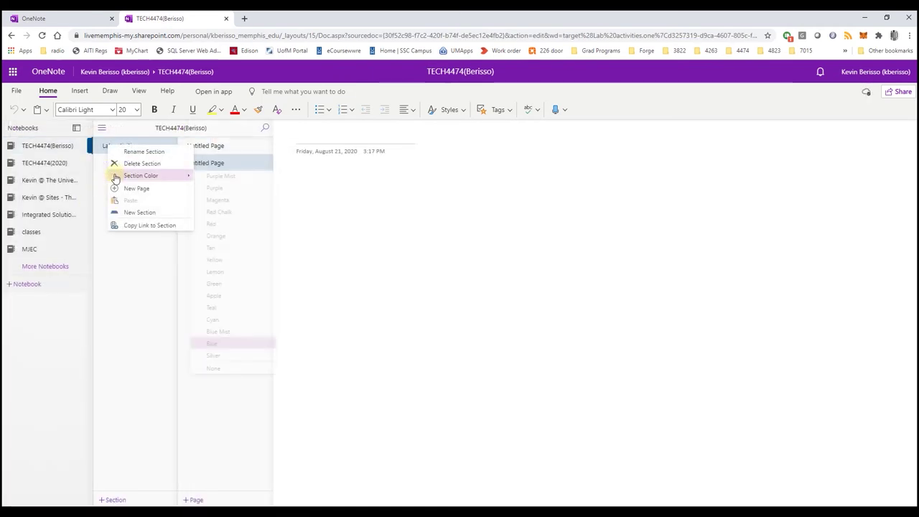
pyautogui.click(146, 213)
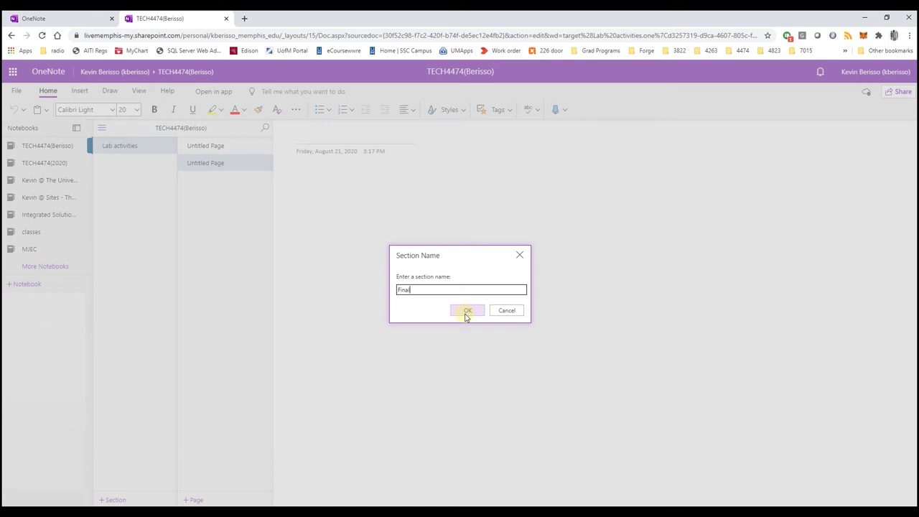
pyautogui.click(467, 311)
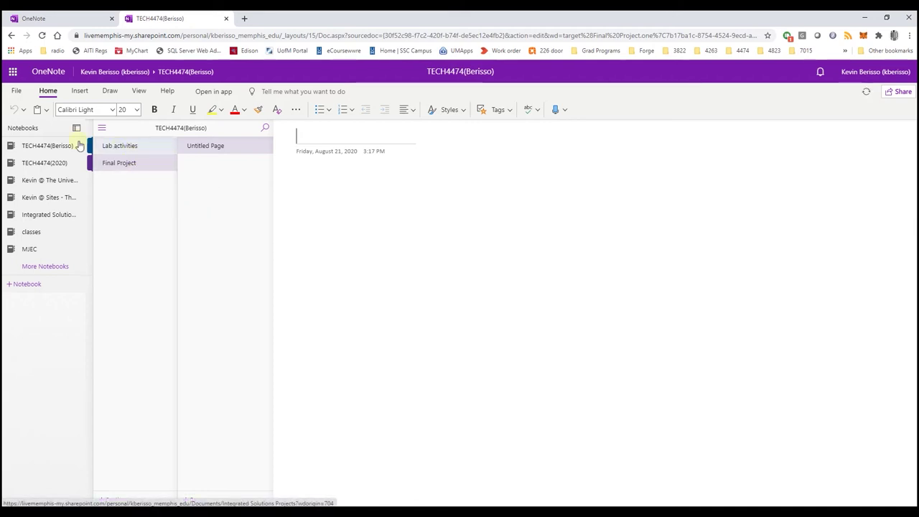
# Add a Final Project page, then title the Lab activities page 'Demo' with body 'Start typing as needed'
pyautogui.click(215, 189)
pyautogui.click(133, 152)
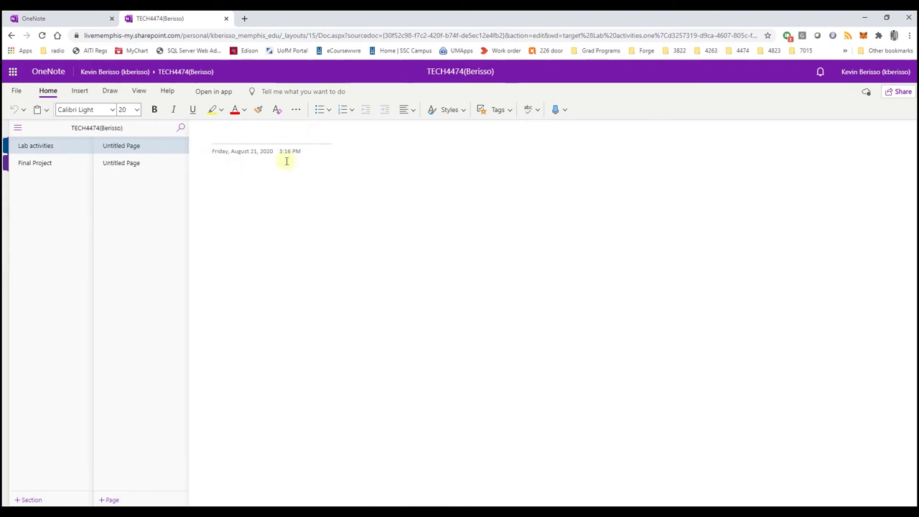
pyautogui.click(234, 137)
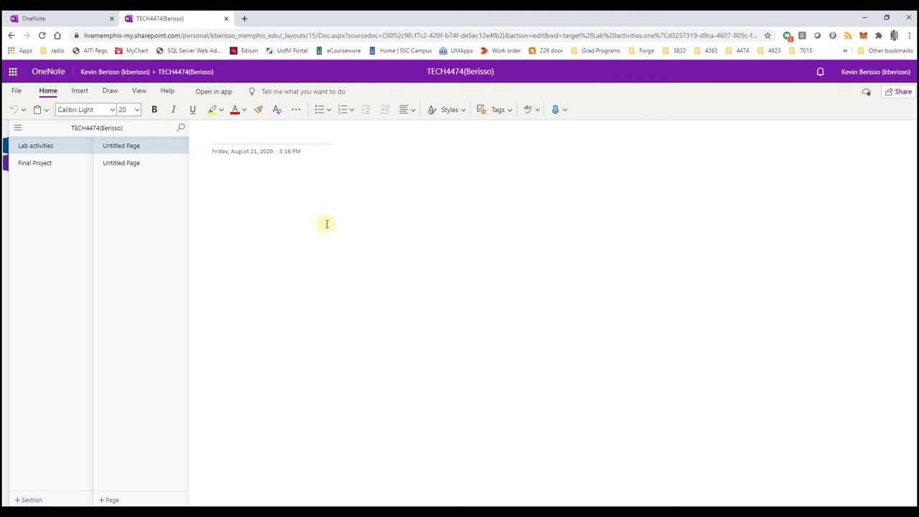
pyautogui.write('Demo')
pyautogui.press('Return')
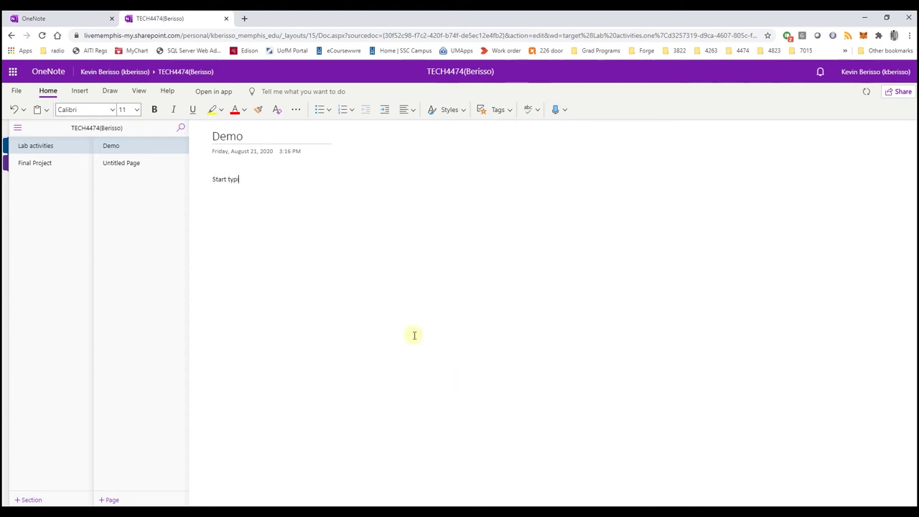
pyautogui.write('Start typing as needed')
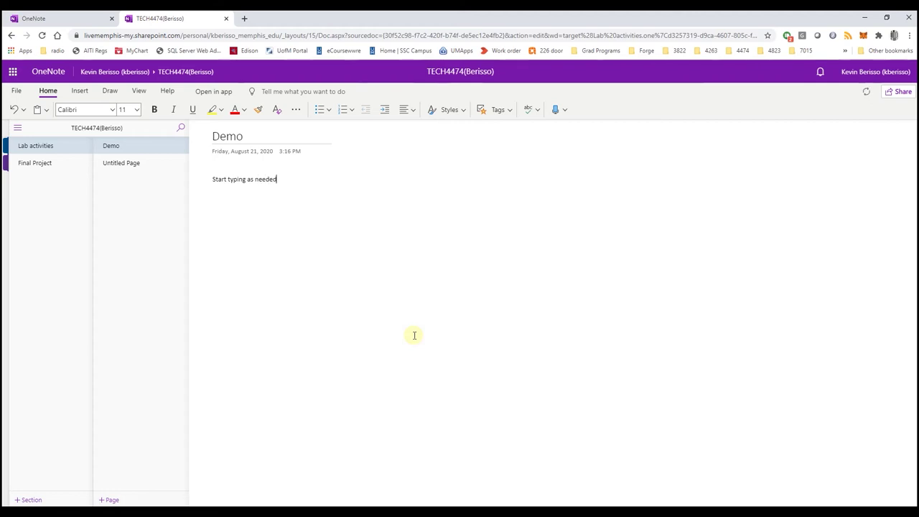
pyautogui.press('Return')
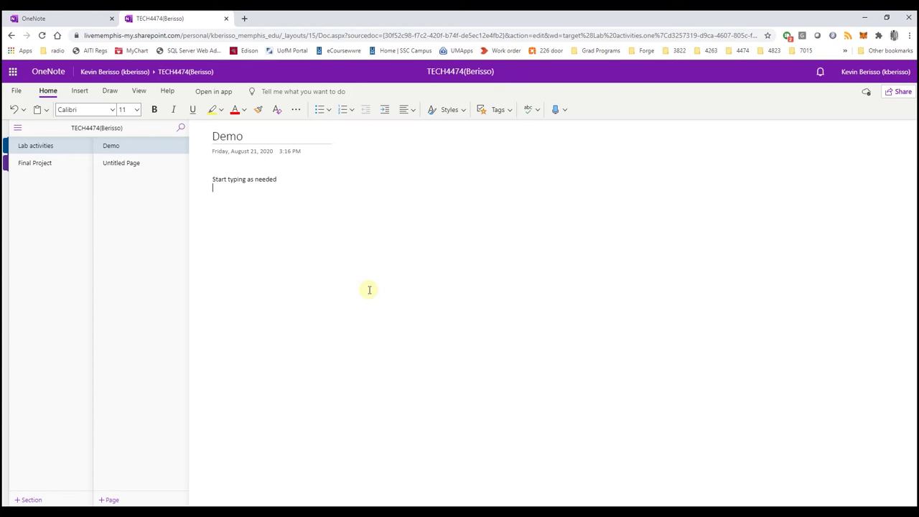
pyautogui.hotkey('ctrl', '+')
pyautogui.hotkey('ctrl', '+')
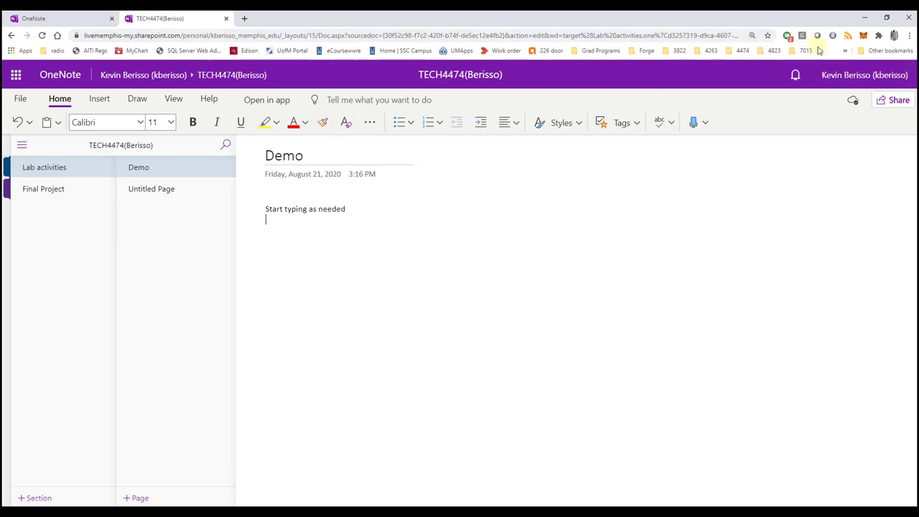
# Add an 'Additional notes' box to the Demo page and move it up and right
pyautogui.click(173, 98)
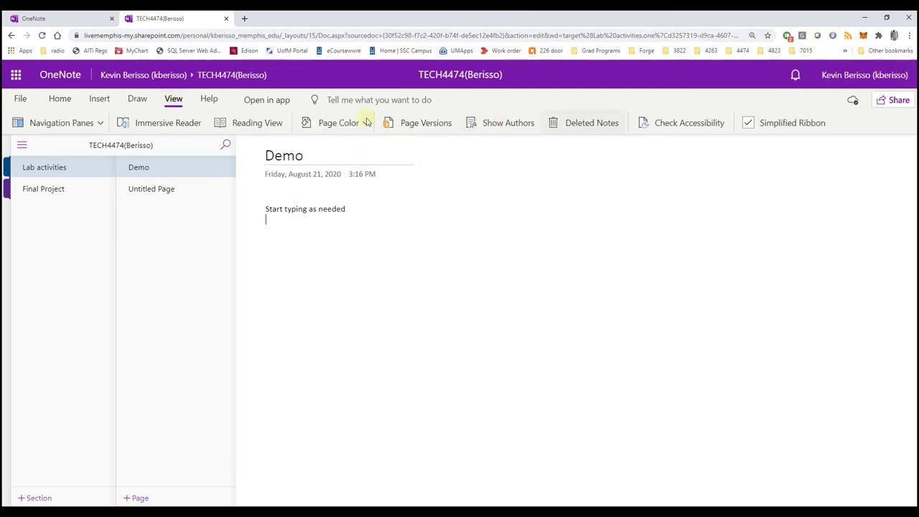
pyautogui.click(371, 284)
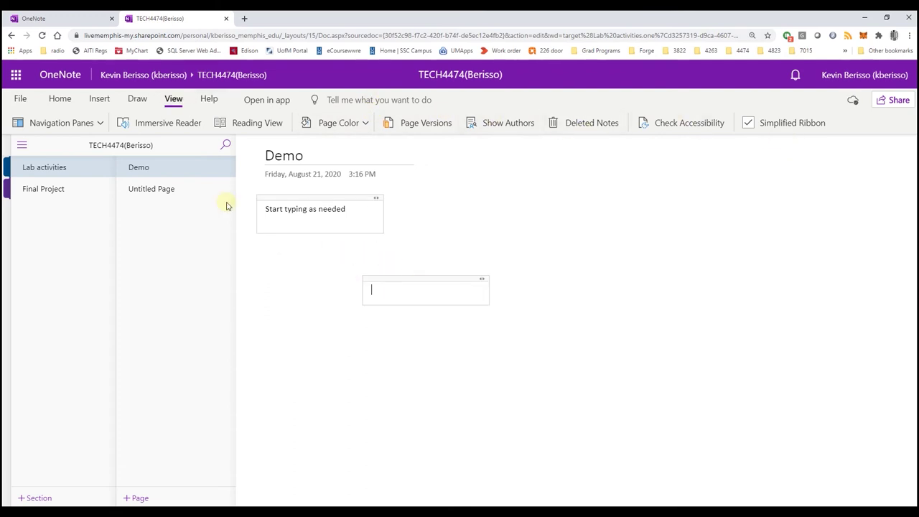
pyautogui.write('A')
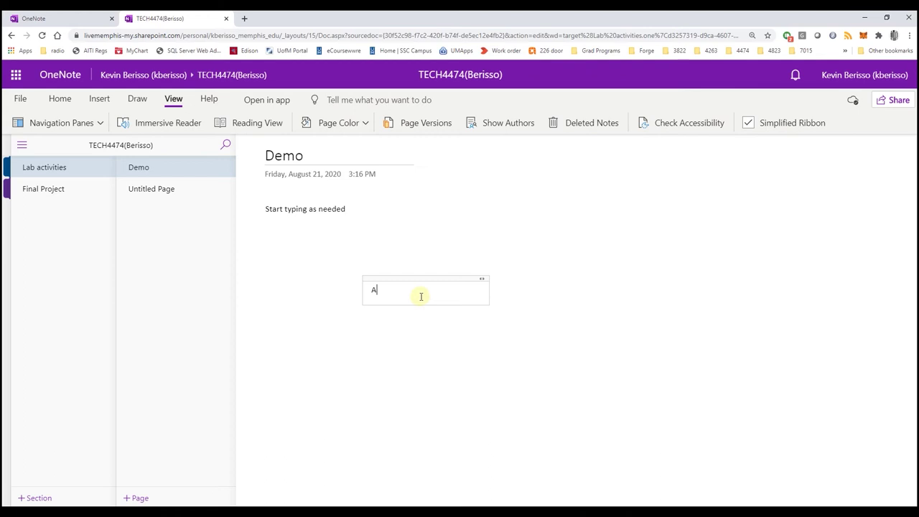
pyautogui.write('dditional notes')
pyautogui.click(475, 368)
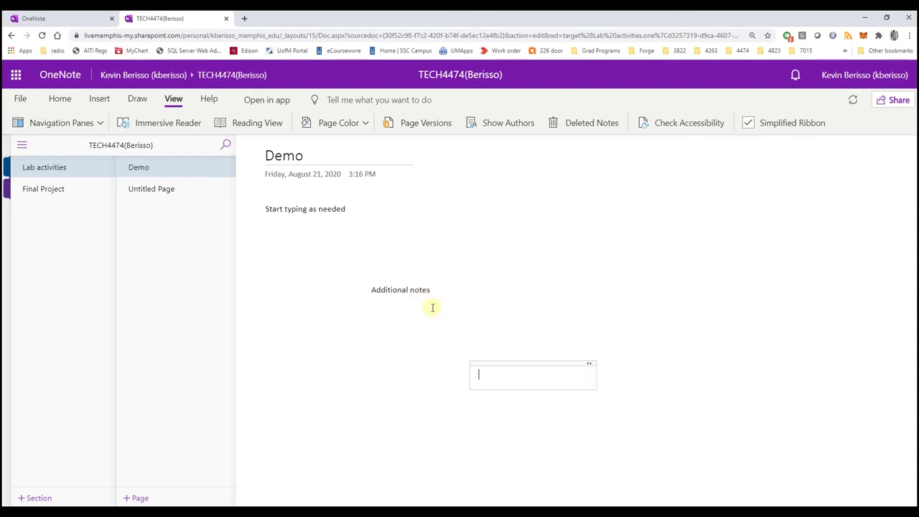
pyautogui.click(416, 289)
pyautogui.moveTo(419, 278); pyautogui.dragTo(547, 215)
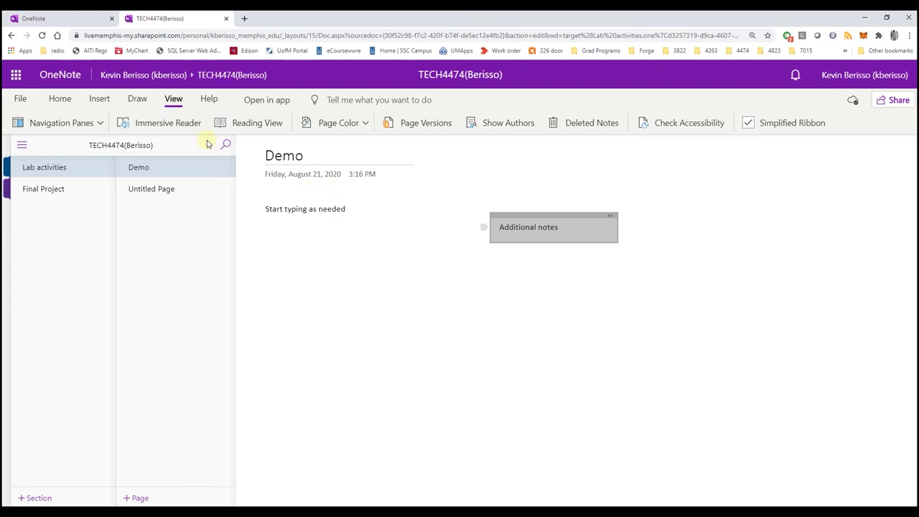
pyautogui.click(137, 98)
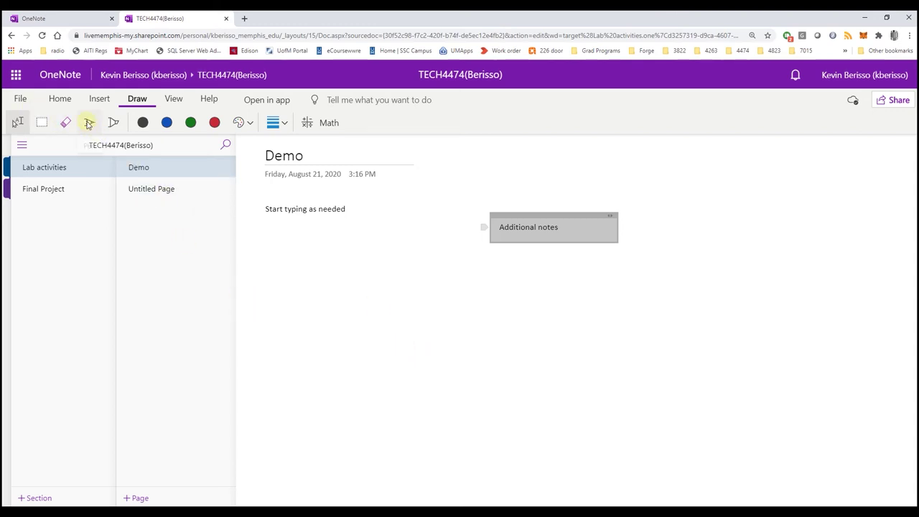
# Draw a black pen arrow from 'Additional notes' to 'Start typing as needed', erasing the first attempt
pyautogui.click(149, 166)
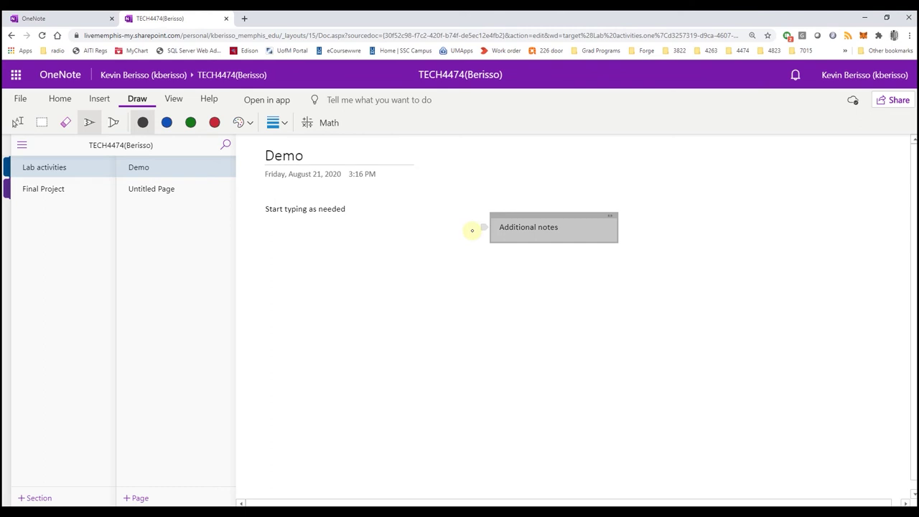
pyautogui.moveTo(472, 231)
pyautogui.mouseDown()
pyautogui.moveTo(446, 241)
pyautogui.moveTo(328, 234)
pyautogui.moveTo(344, 234)
pyautogui.mouseUp()
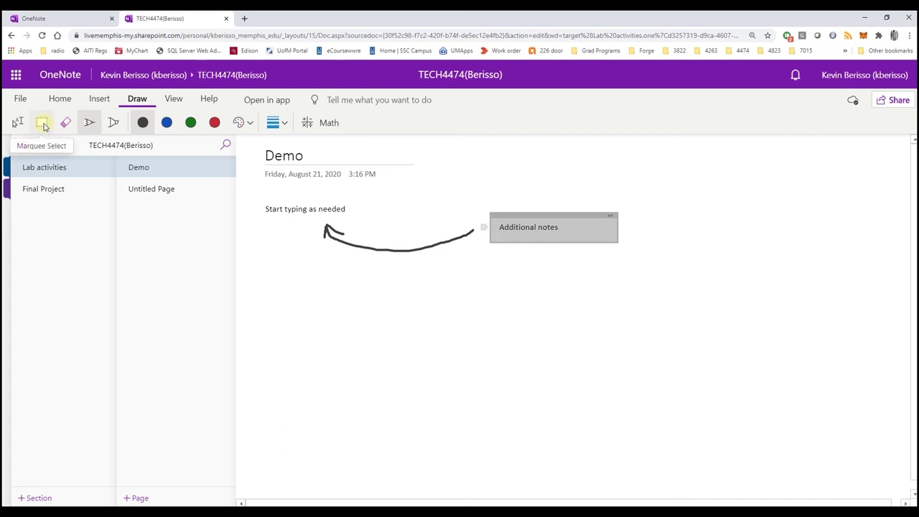
pyautogui.click(64, 122)
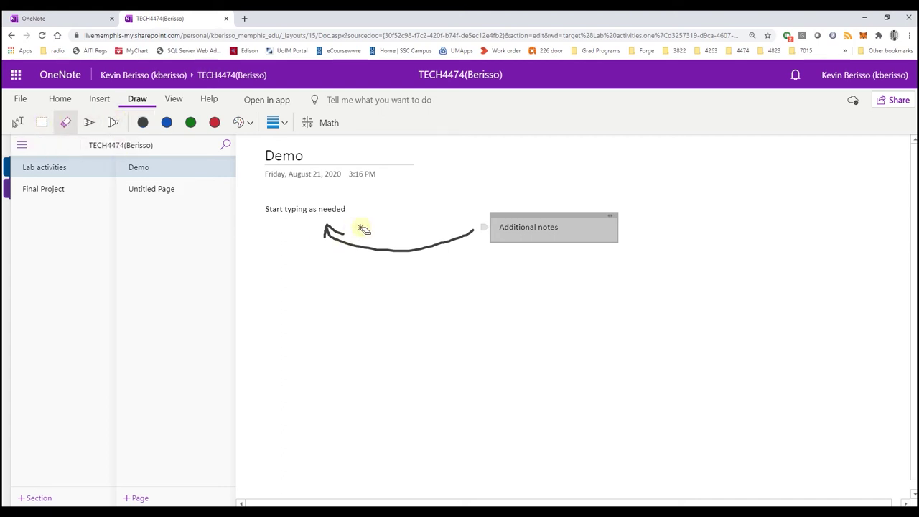
pyautogui.moveTo(364, 228); pyautogui.dragTo(355, 281)
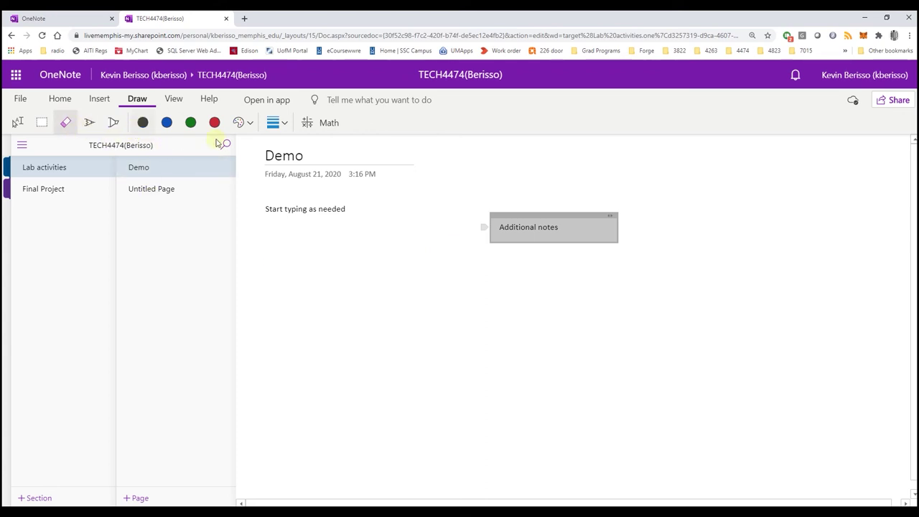
pyautogui.click(88, 123)
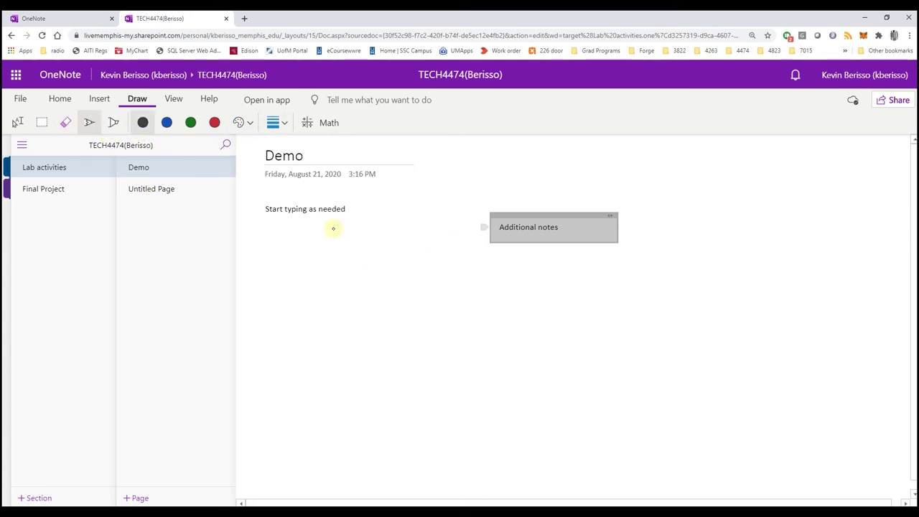
pyautogui.moveTo(474, 233)
pyautogui.mouseDown()
pyautogui.moveTo(340, 242)
pyautogui.moveTo(329, 219)
pyautogui.moveTo(343, 226)
pyautogui.mouseUp()
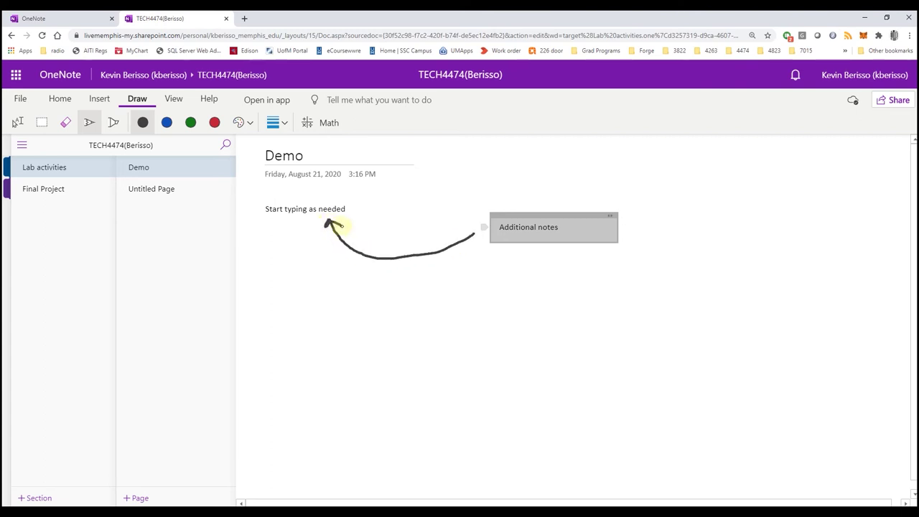
# Review the available ink colours and pen thickness options
pyautogui.click(250, 123)
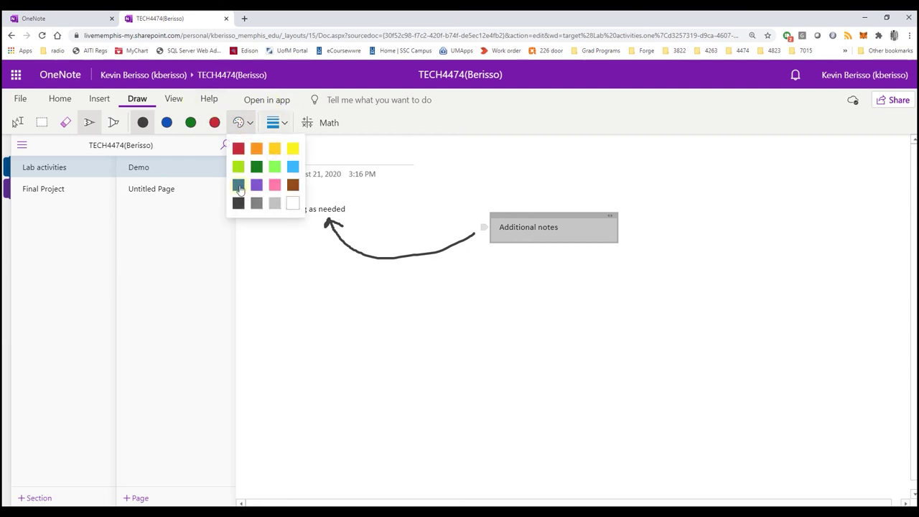
pyautogui.click(282, 124)
pyautogui.click(438, 204)
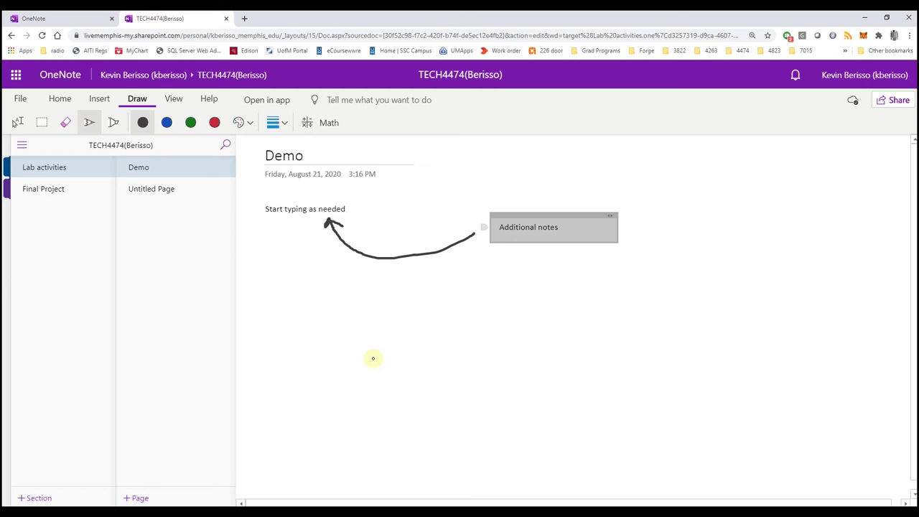
# Open TESTSPLINE.prg in RT ToolBox3, capture its window, and return to the OneNote page
pyautogui.press('super')
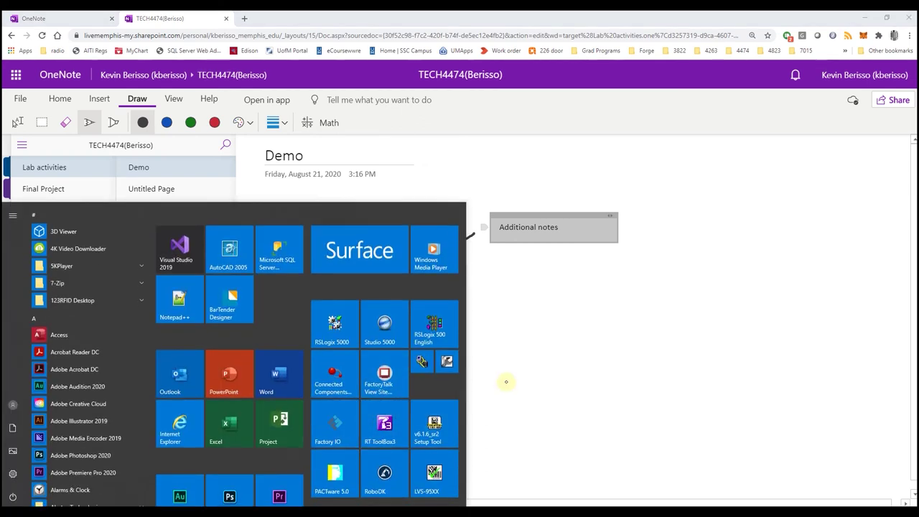
pyautogui.click(557, 388)
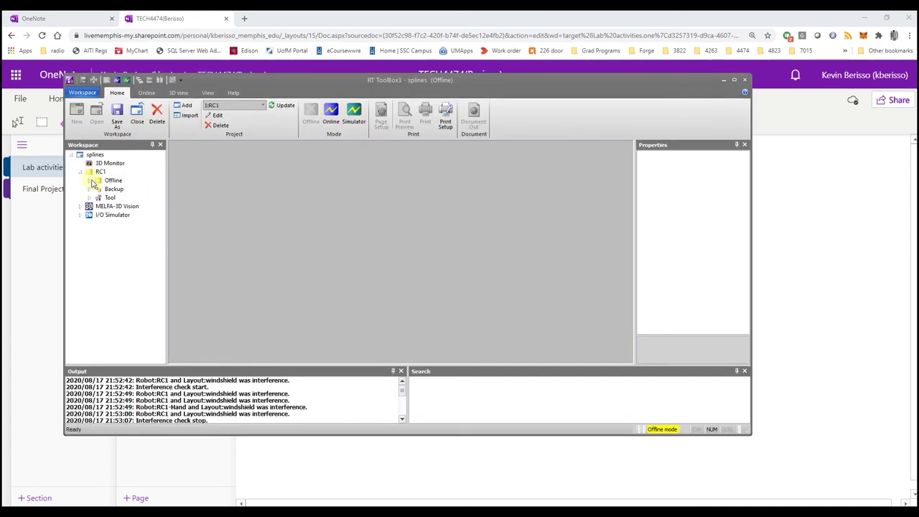
pyautogui.doubleClick(124, 198)
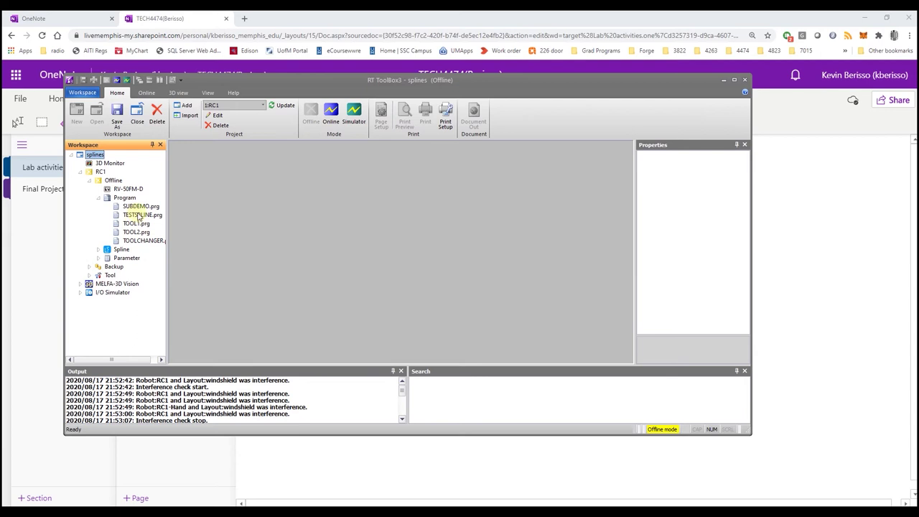
pyautogui.doubleClick(141, 216)
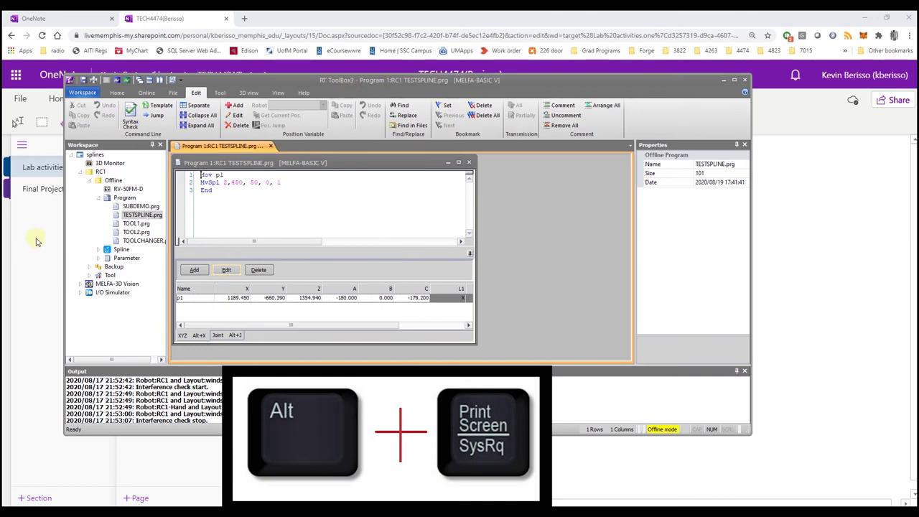
pyautogui.click(371, 22)
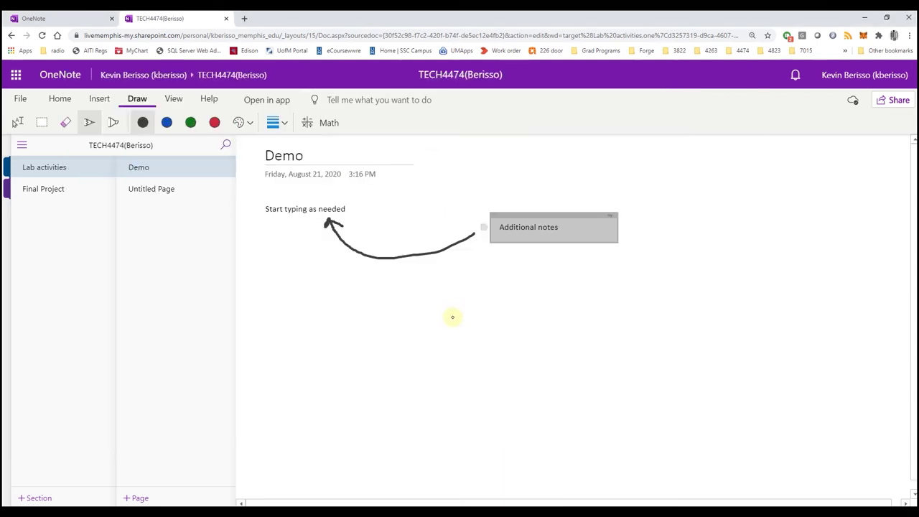
# Paste the RT ToolBox3 screenshot onto the Demo page and move it below the arrow
pyautogui.hotkey('ctrl', 'v')
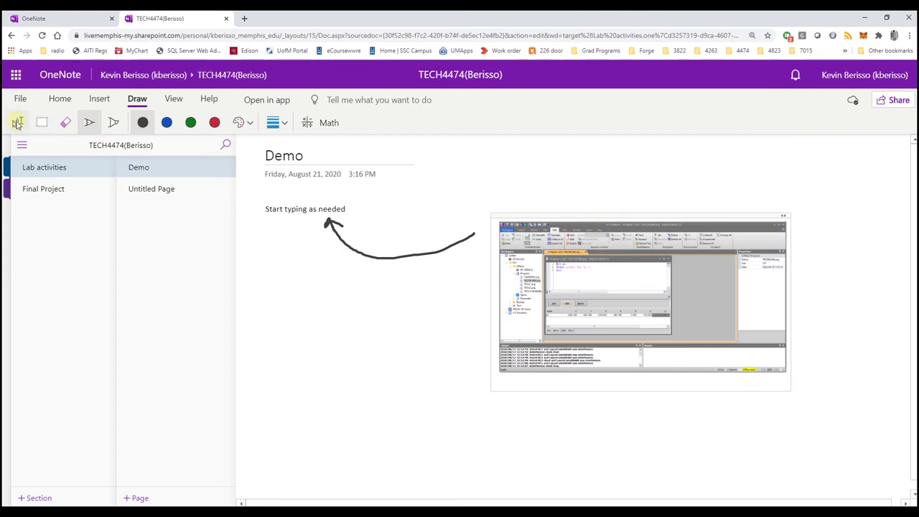
pyautogui.click(18, 124)
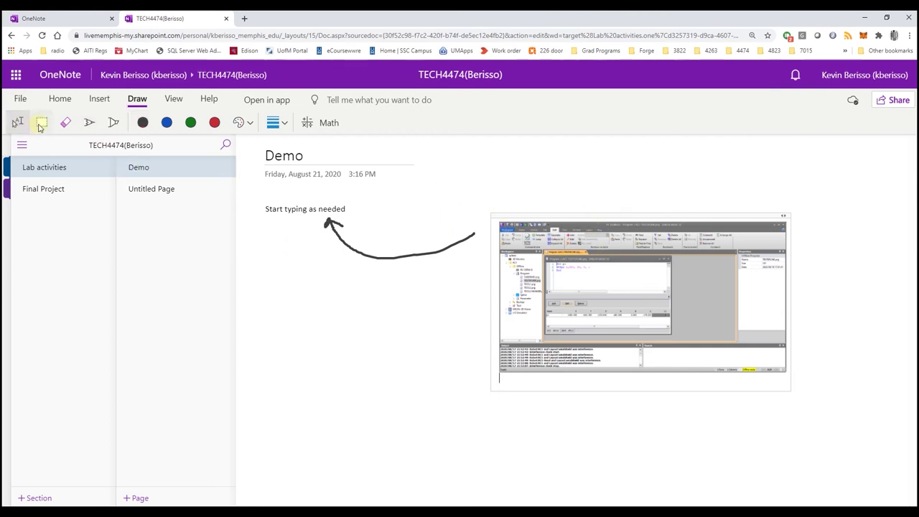
pyautogui.moveTo(526, 215); pyautogui.dragTo(407, 293)
pyautogui.click(543, 227)
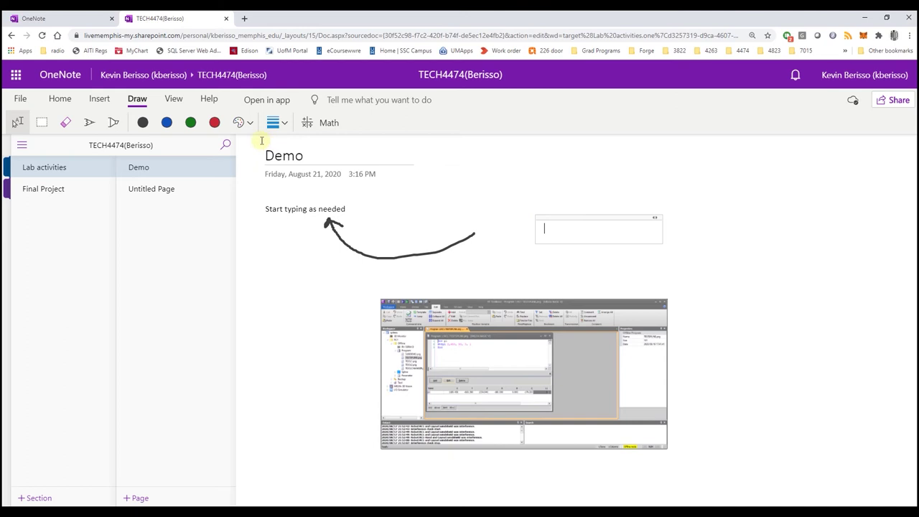
pyautogui.click(99, 98)
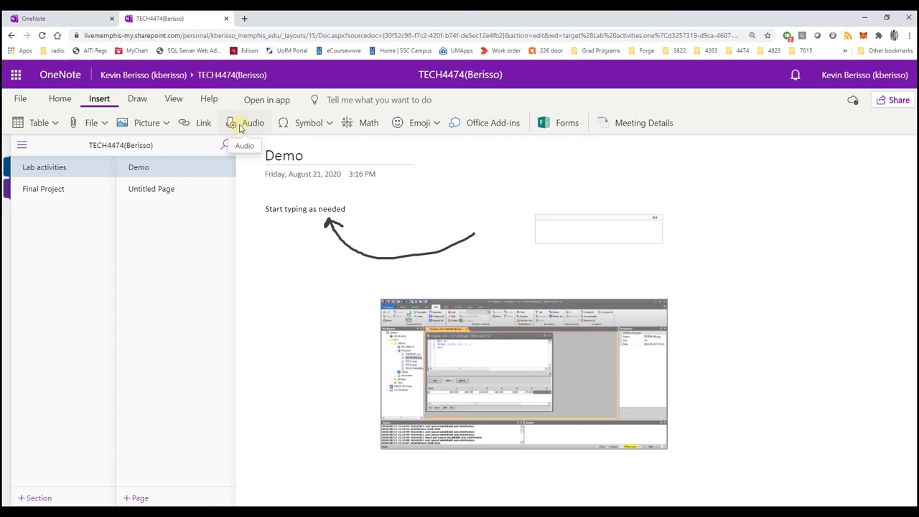
pyautogui.click(191, 123)
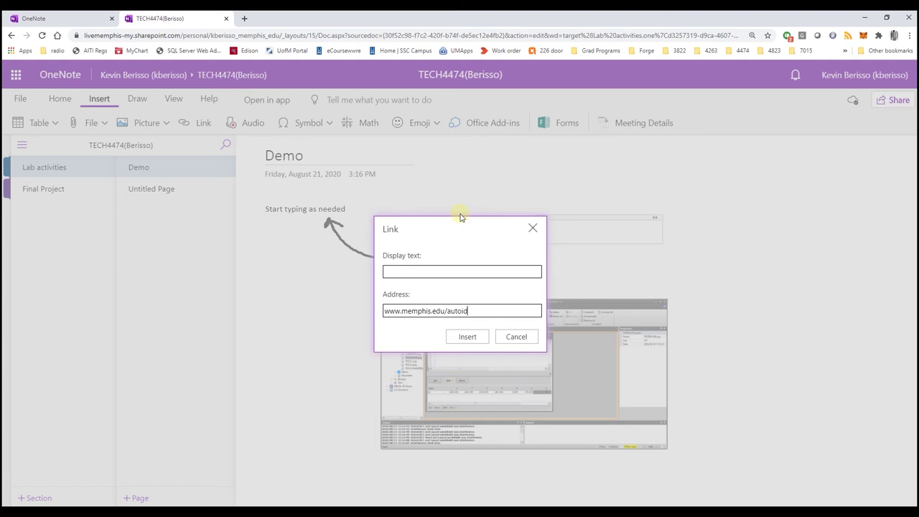
pyautogui.click(413, 270)
pyautogui.click(467, 336)
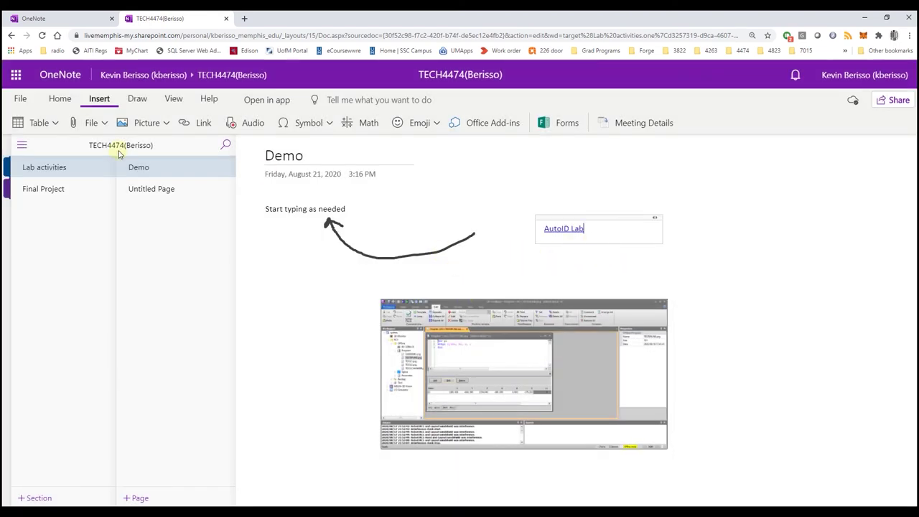
pyautogui.moveTo(564, 214); pyautogui.dragTo(614, 206)
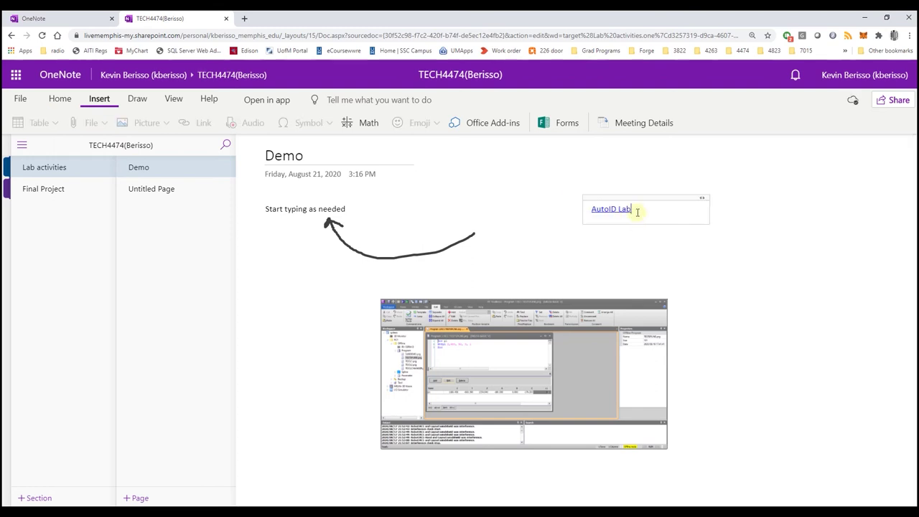
pyautogui.press('Return')
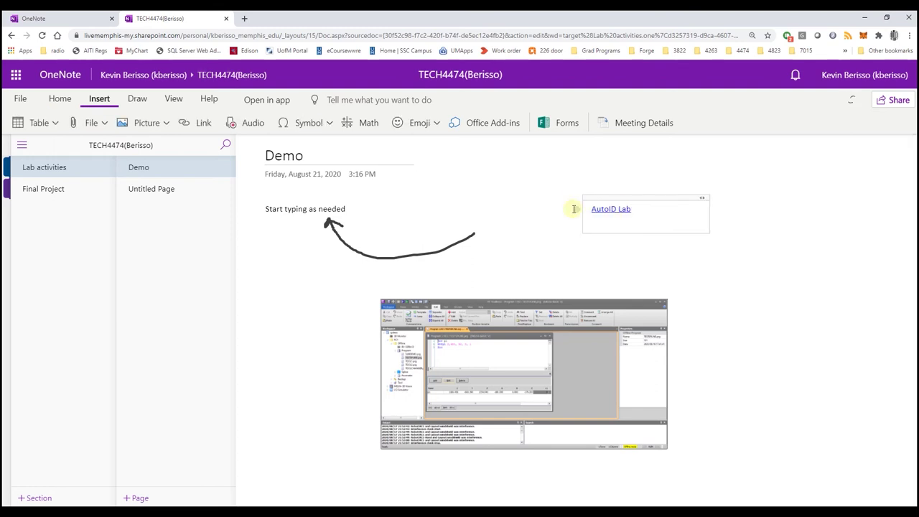
pyautogui.click(244, 19)
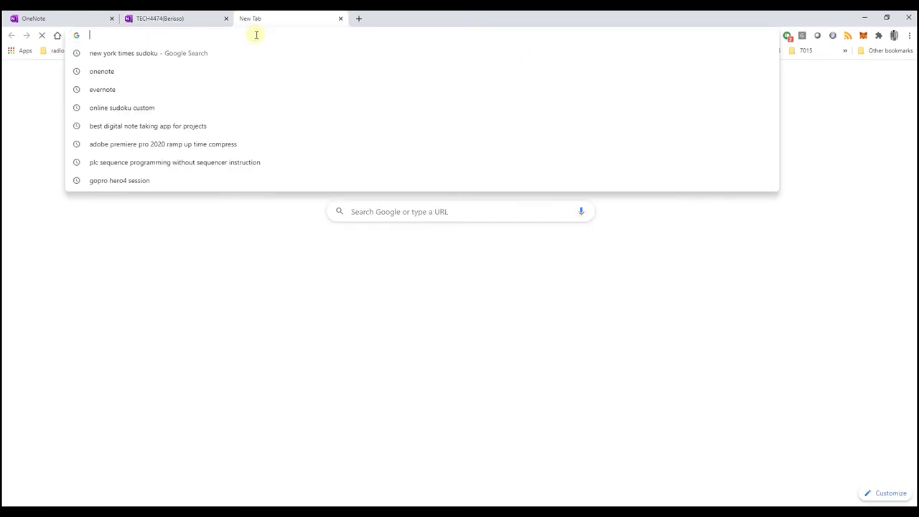
pyautogui.write('memphis')
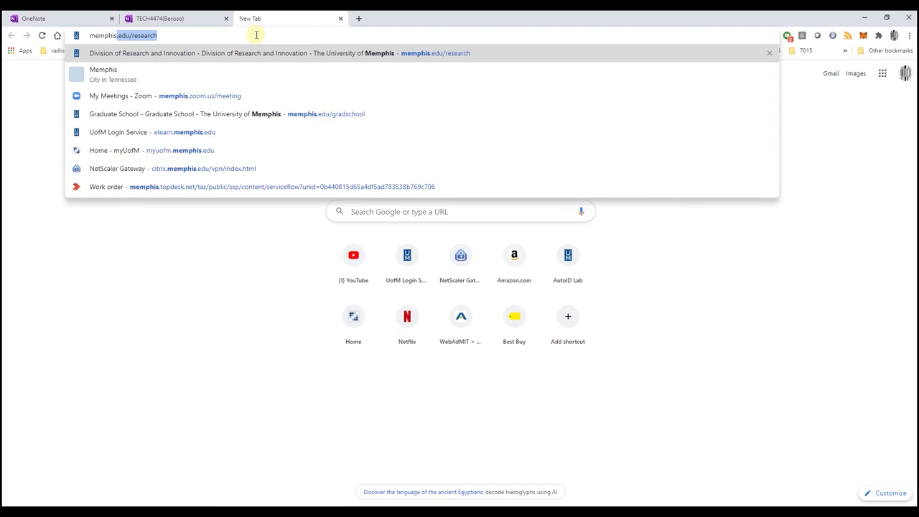
pyautogui.press('Return')
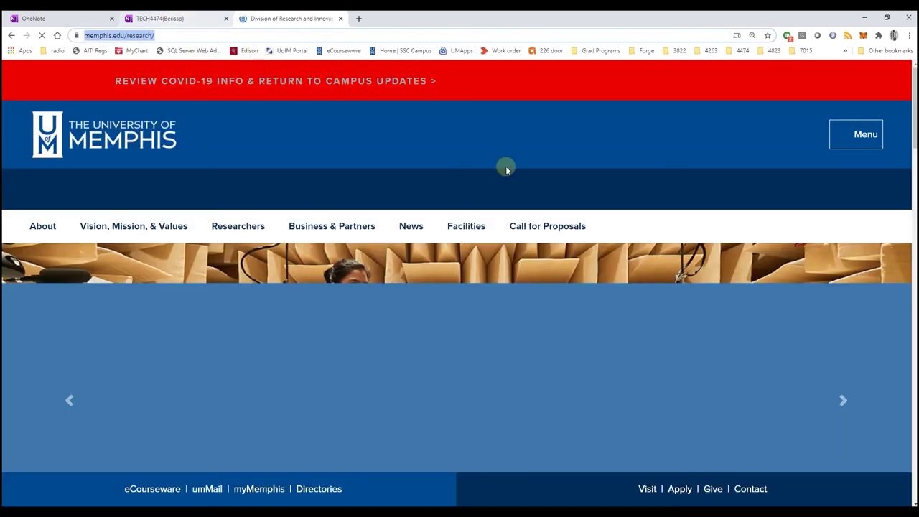
pyautogui.hotkey('ctrl', 'pageup')
pyautogui.write('https://www.memphis.edu/research/')
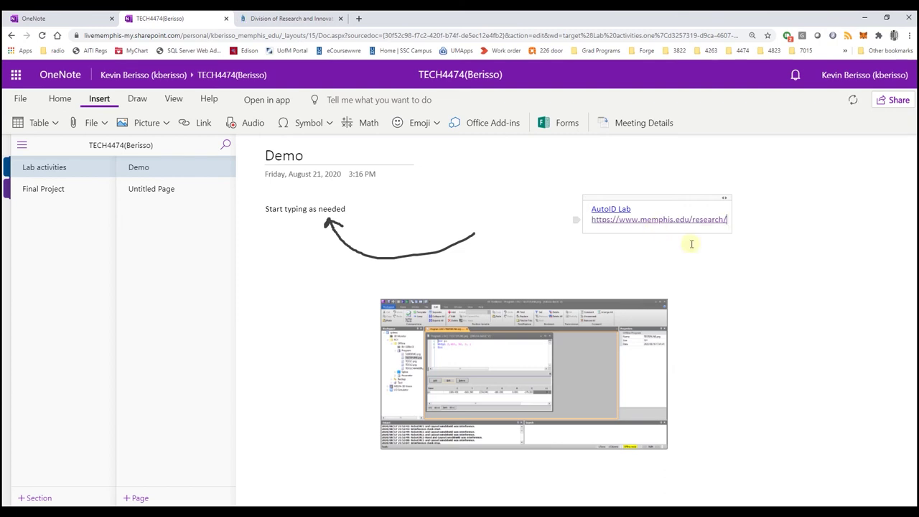
pyautogui.press('Return')
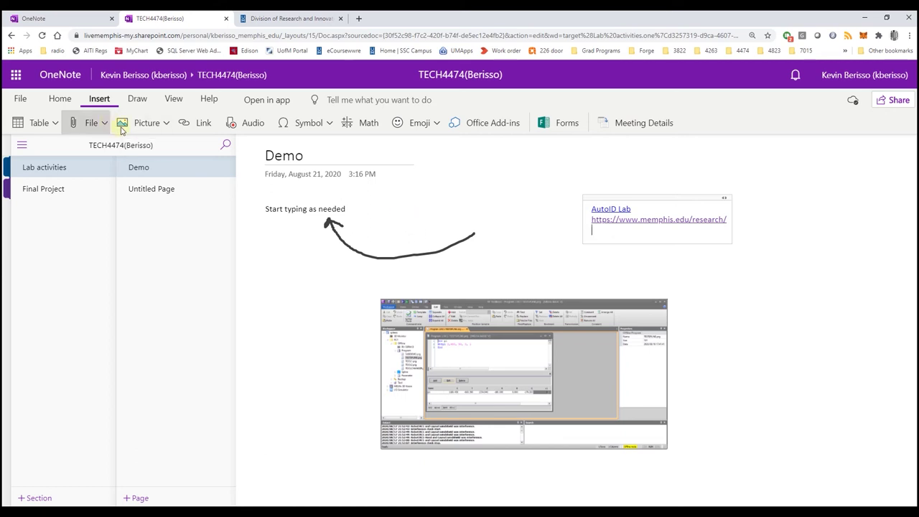
# Attach ASM-Planetary_Differential_Animation.stp to the Demo page below the AutoID Lab link
pyautogui.click(96, 123)
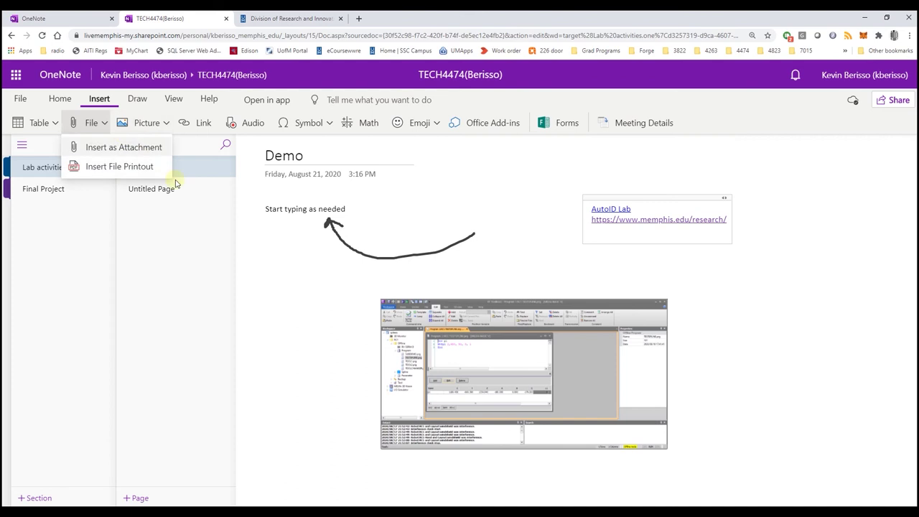
pyautogui.click(140, 151)
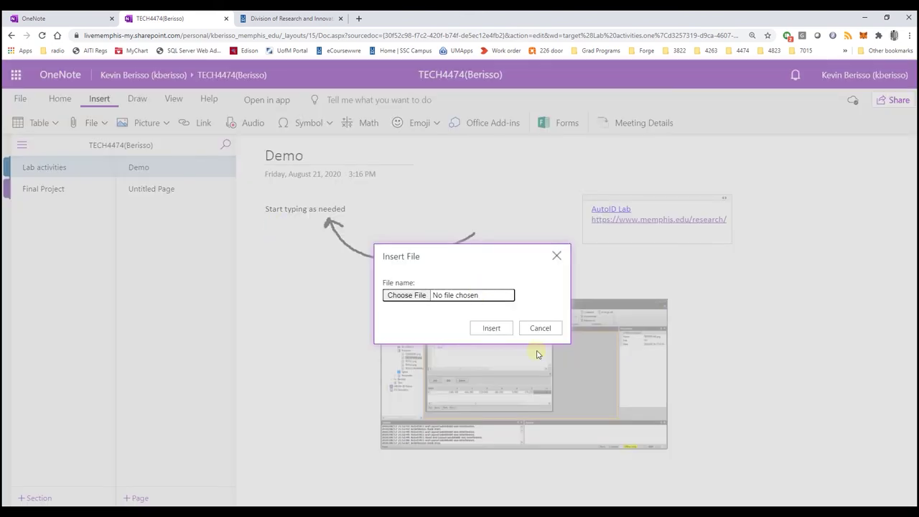
pyautogui.click(493, 333)
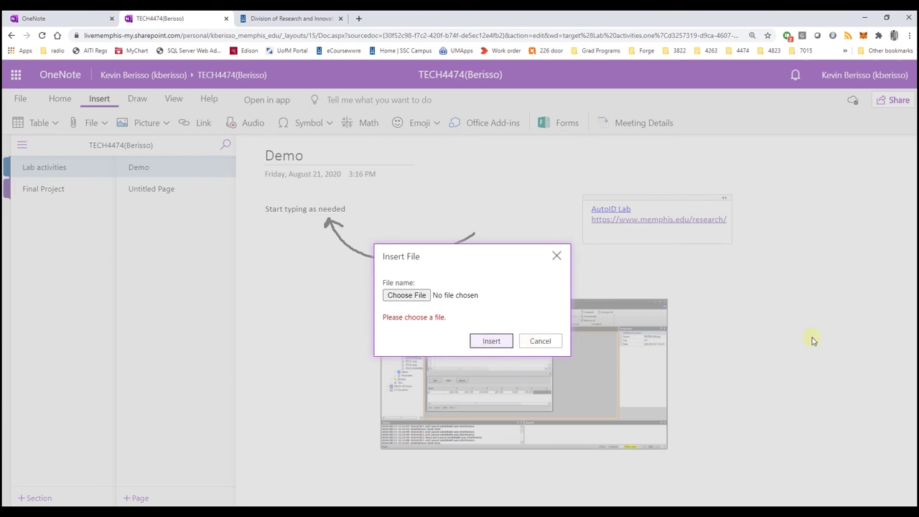
pyautogui.click(405, 295)
pyautogui.click(458, 302)
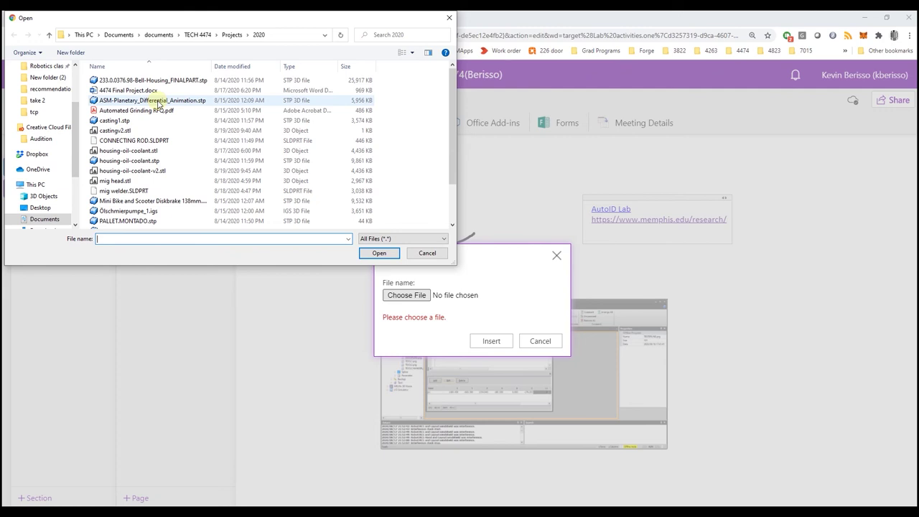
pyautogui.press('Escape')
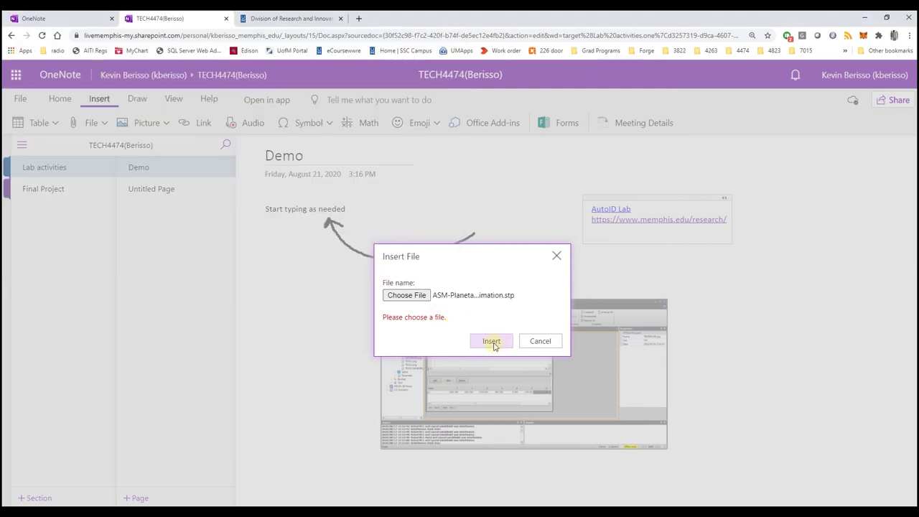
pyautogui.click(492, 342)
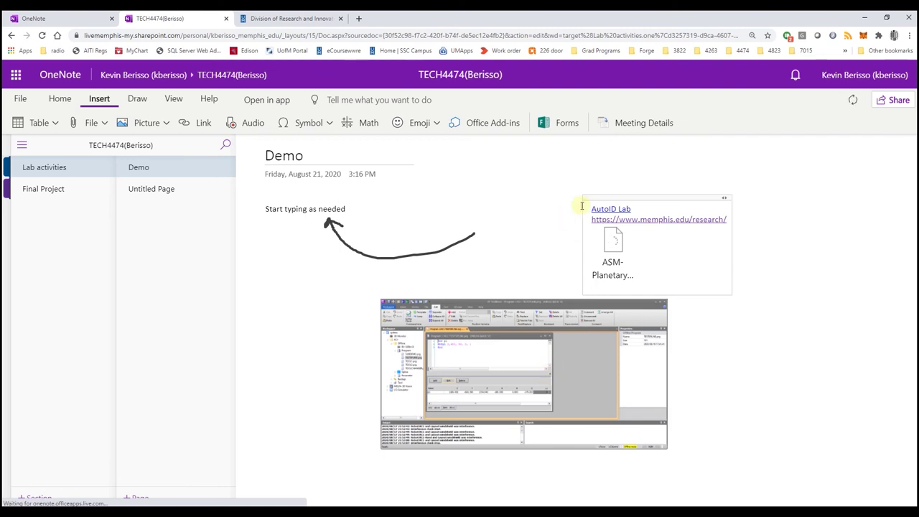
pyautogui.click(627, 251)
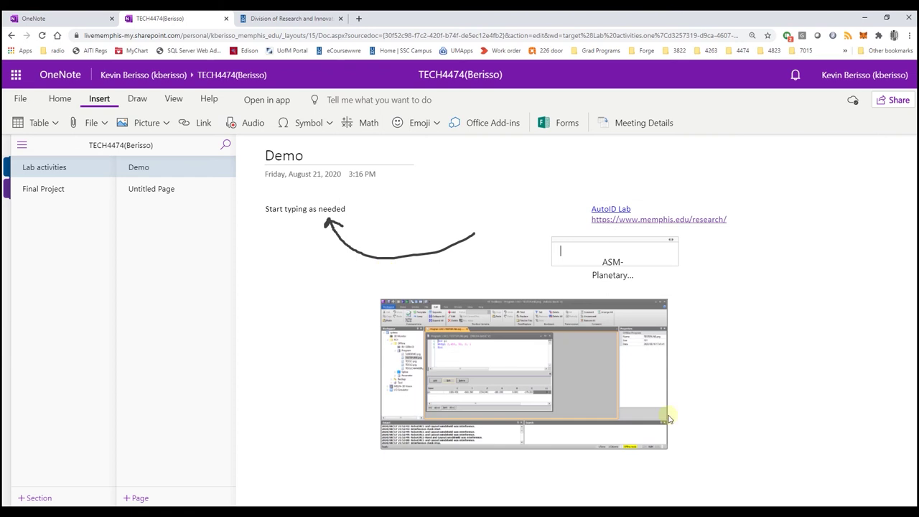
# Select all the page content and try to cut it, dismissing the can't-cut warning
pyautogui.click(723, 377)
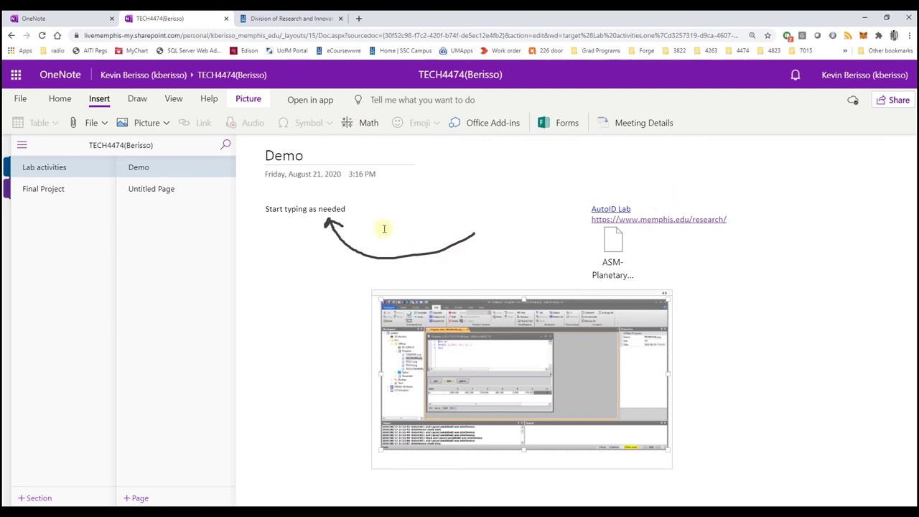
pyautogui.click(348, 123)
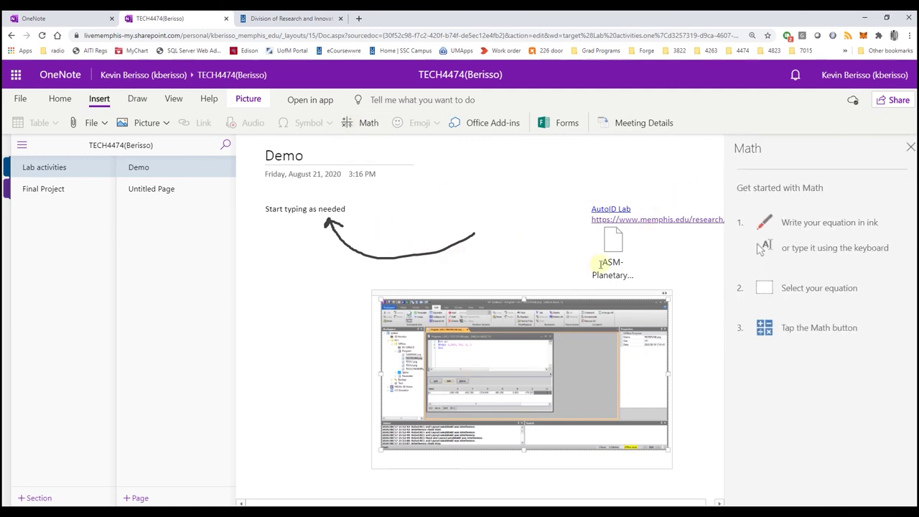
pyautogui.click(910, 147)
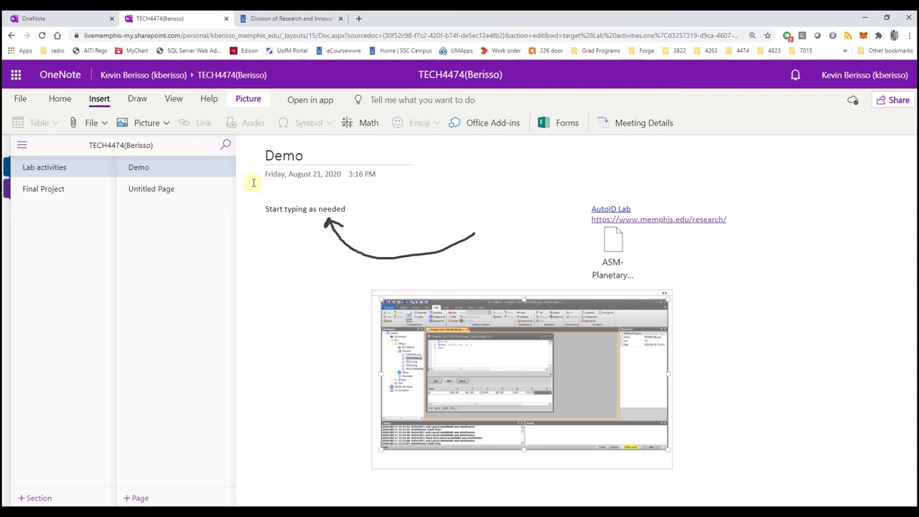
pyautogui.moveTo(247, 186)
pyautogui.mouseDown()
pyautogui.moveTo(826, 434)
pyautogui.moveTo(815, 436)
pyautogui.mouseUp()
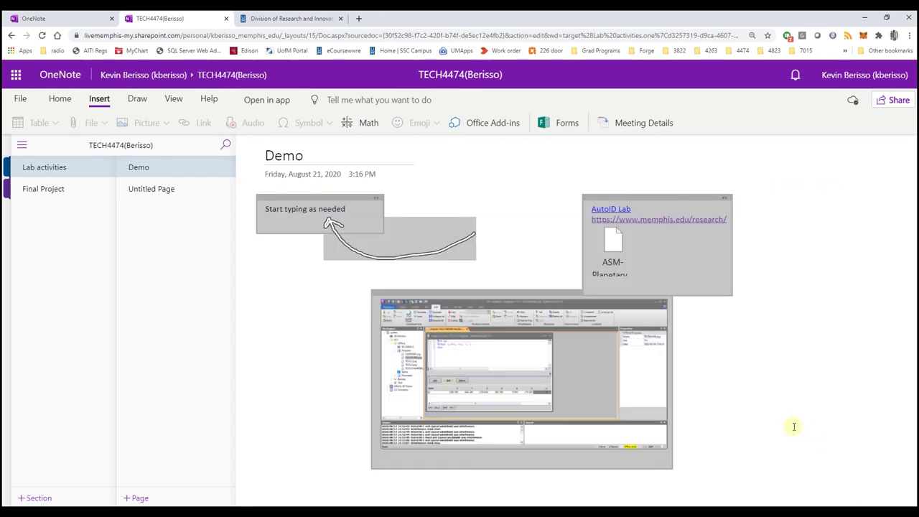
pyautogui.rightClick(581, 349)
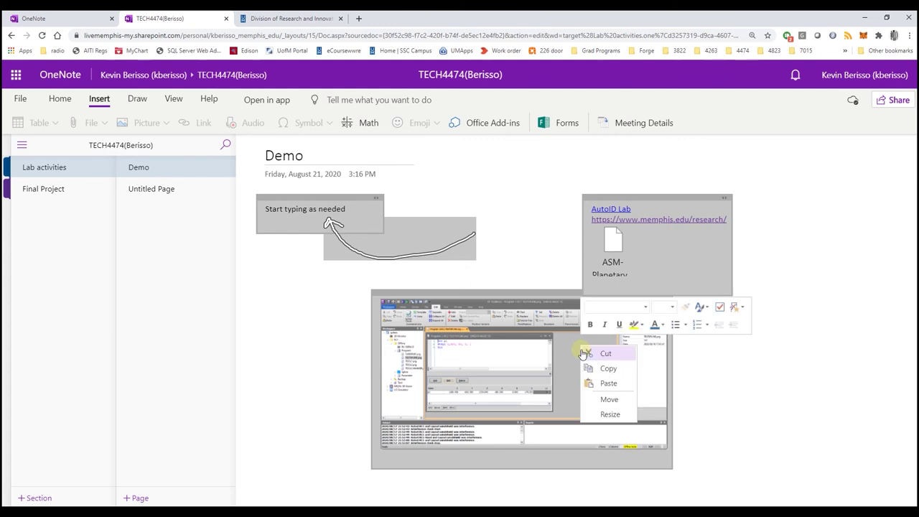
pyautogui.click(603, 353)
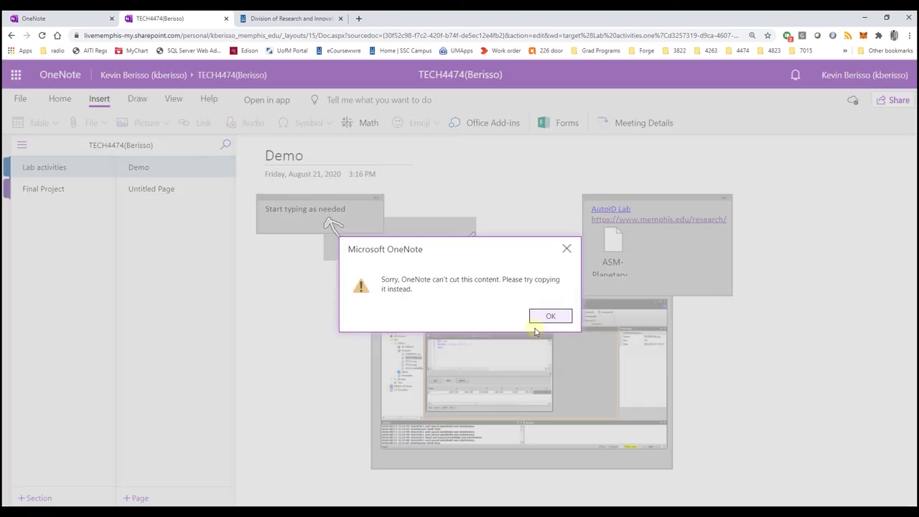
pyautogui.click(548, 317)
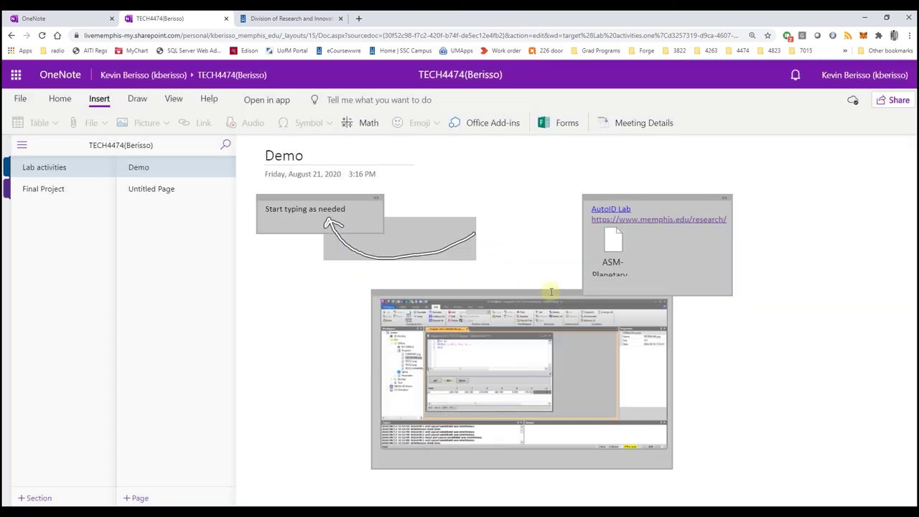
# Delete the note holding the AutoID Lab link and the attached ASM-Planetary file
pyautogui.click(516, 277)
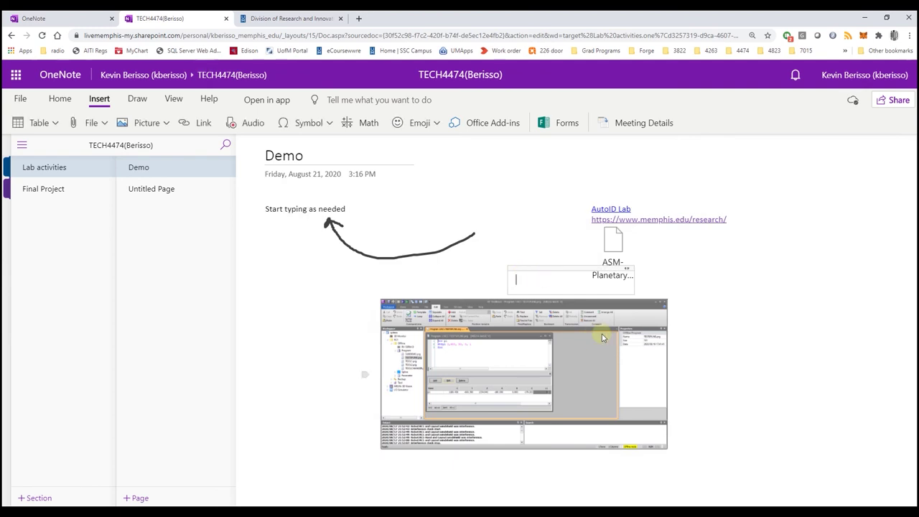
pyautogui.click(433, 313)
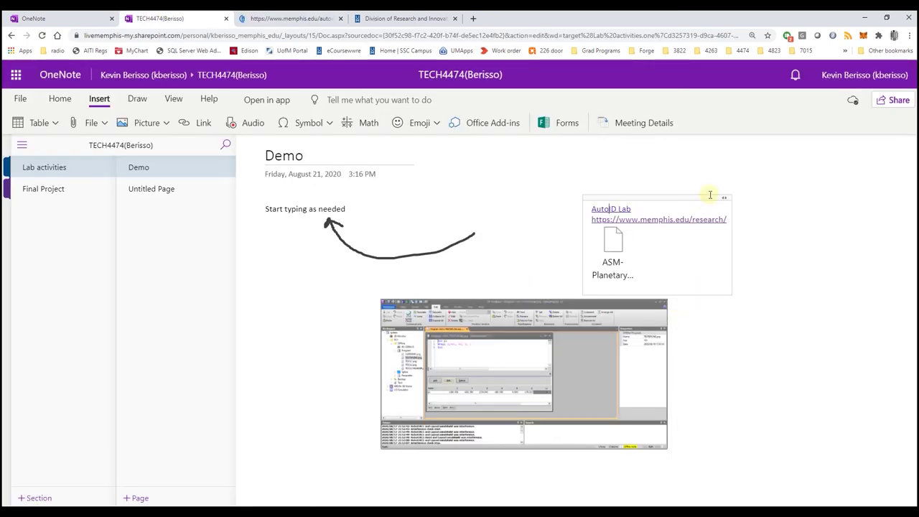
pyautogui.moveTo(702, 197); pyautogui.dragTo(645, 170)
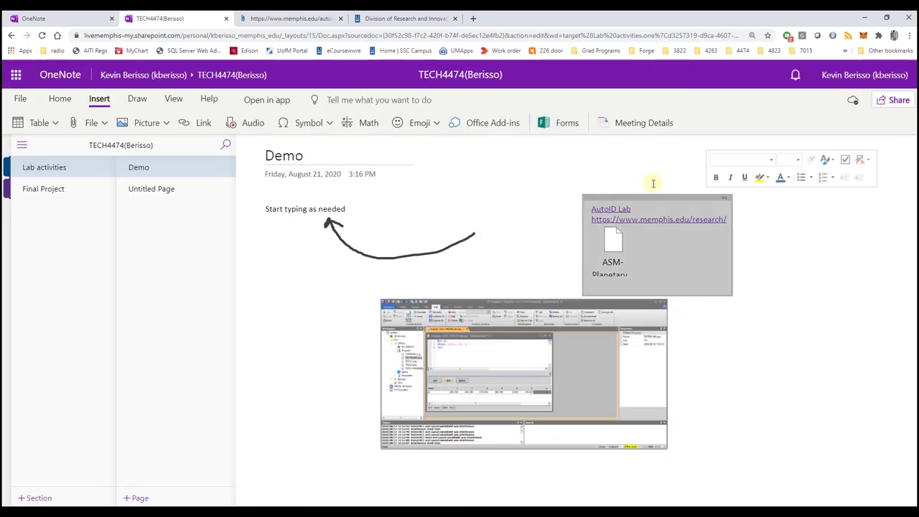
pyautogui.press('Delete')
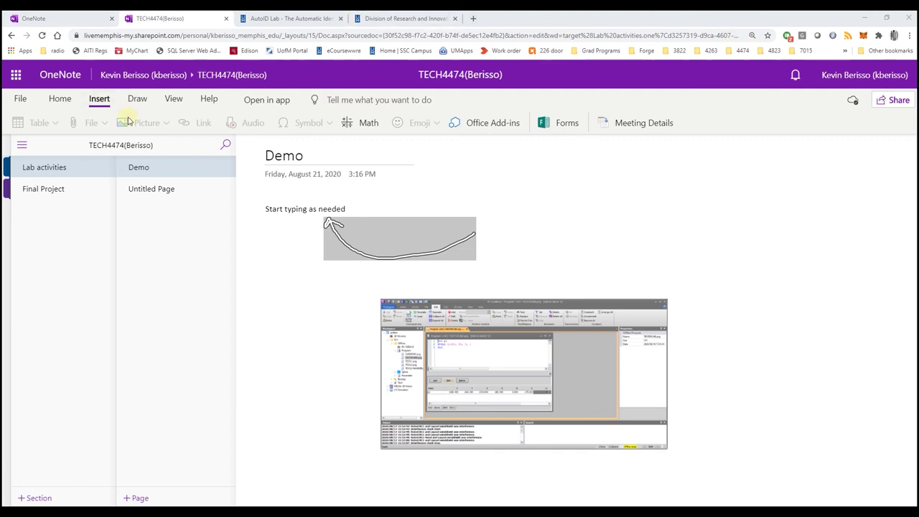
# From the Home tab's Share, email an edit link for the Demo notebook to the recipient's address
pyautogui.click(66, 102)
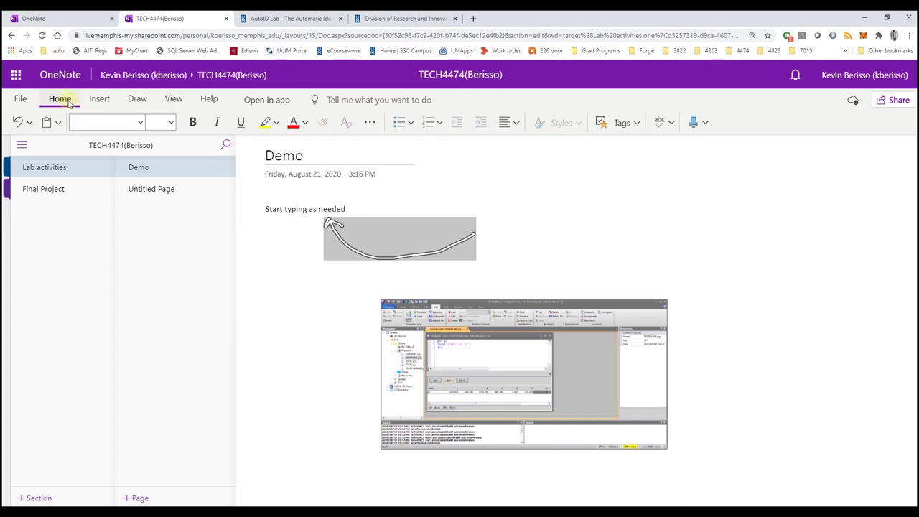
pyautogui.click(897, 101)
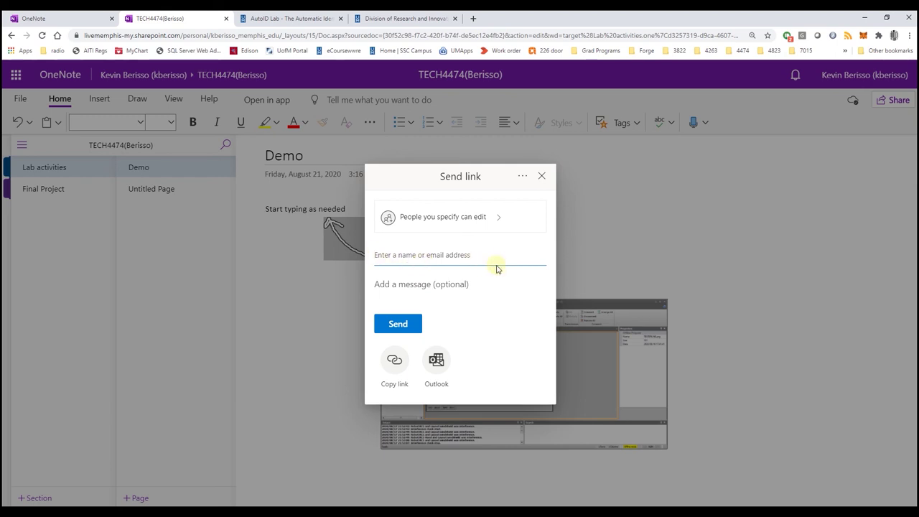
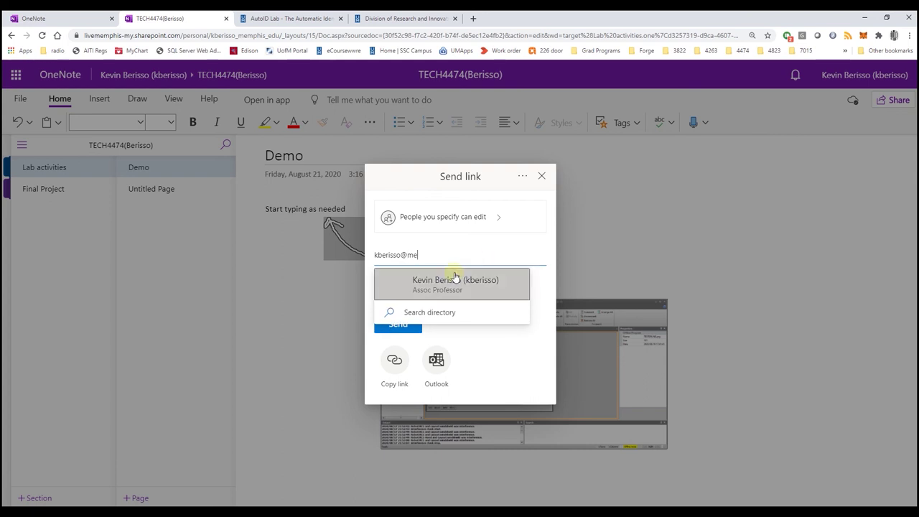
pyautogui.click(455, 279)
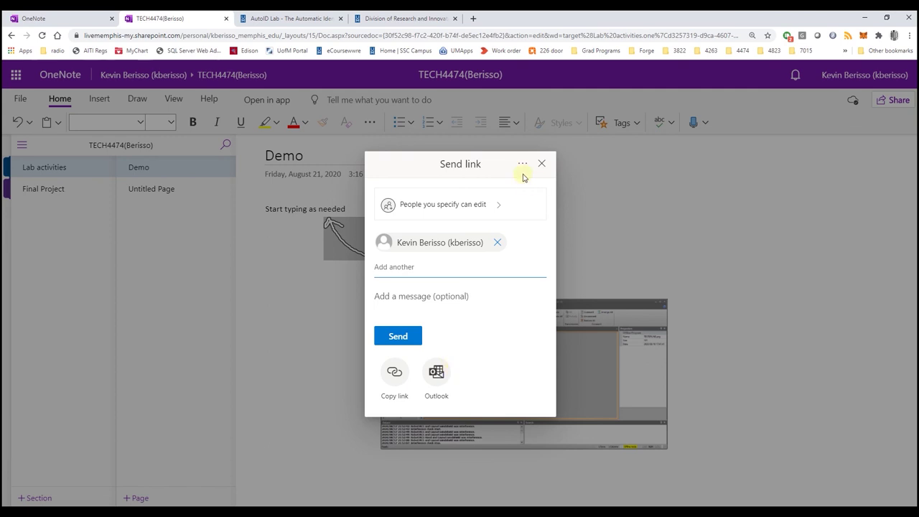
pyautogui.click(397, 335)
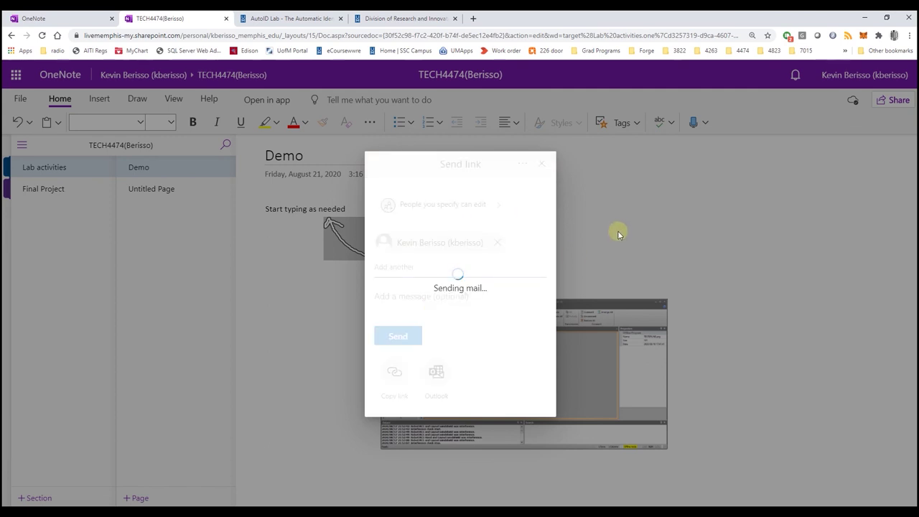
pyautogui.click(541, 248)
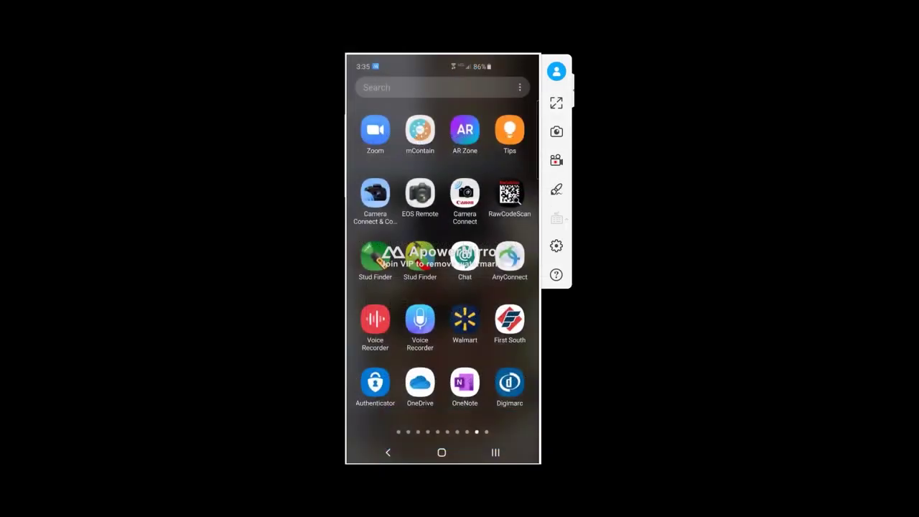
# Open OneNote on the phone, add the TECH4474 notebook from More Notebooks, and open it
pyautogui.click(465, 382)
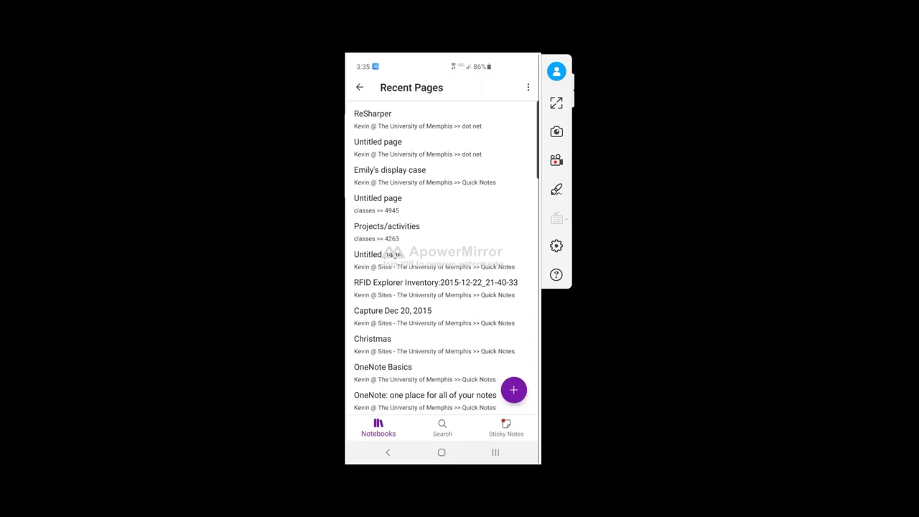
pyautogui.press('Escape')
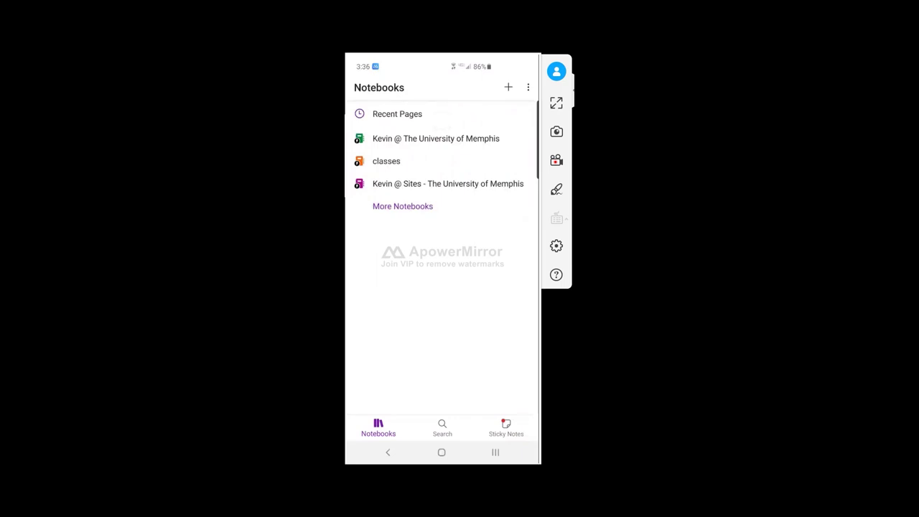
pyautogui.click(403, 207)
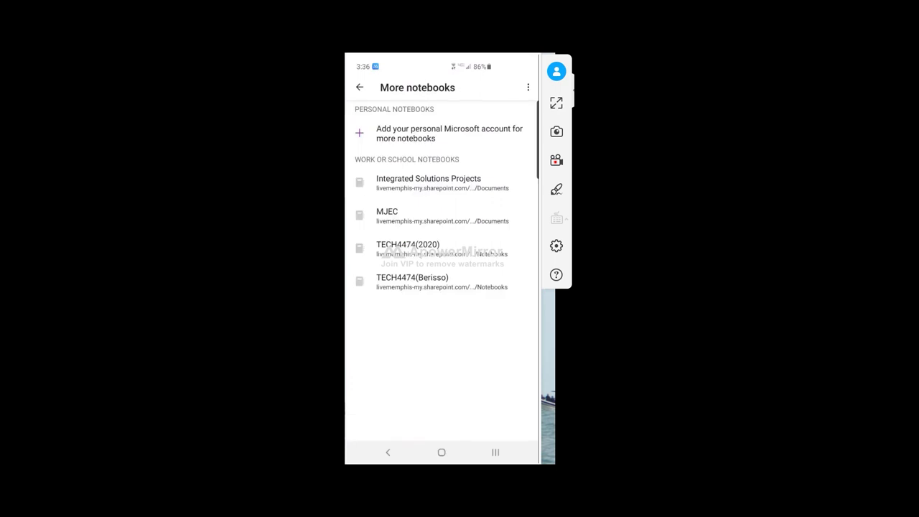
pyautogui.click(412, 281)
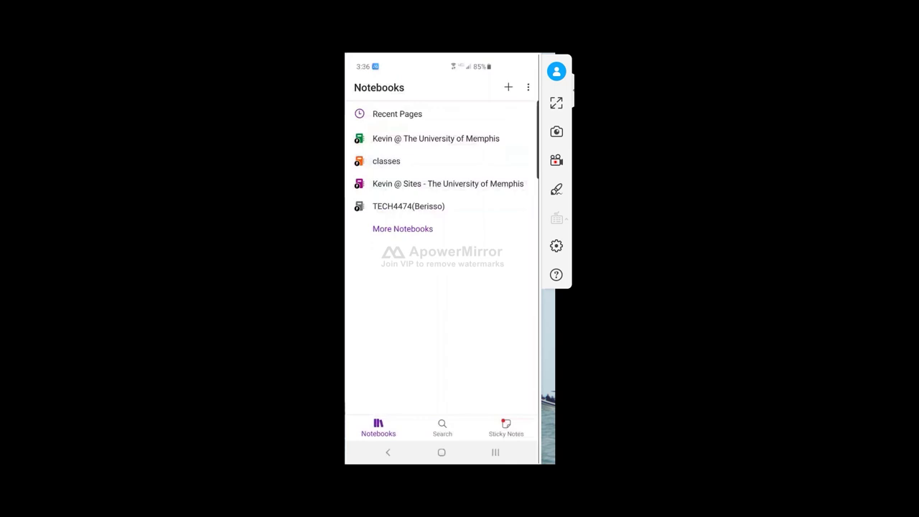
pyautogui.click(409, 206)
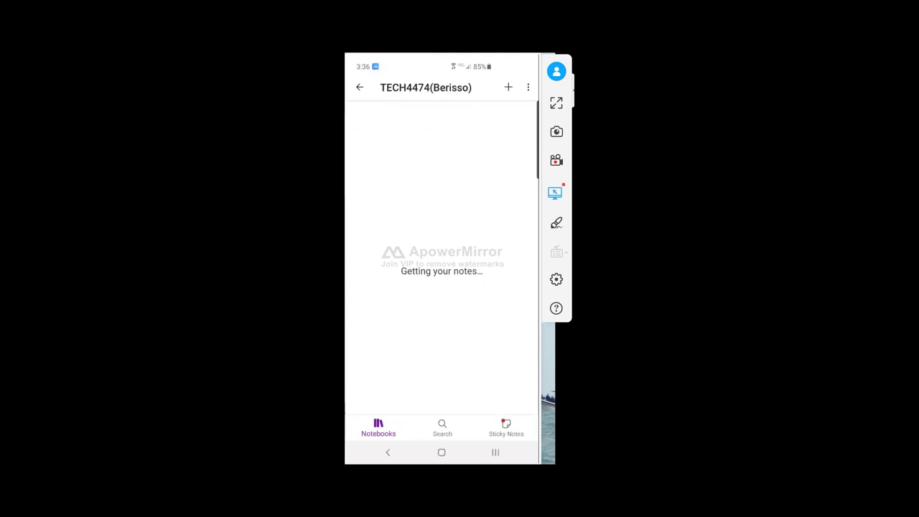
# Create a new section named 'thoughts' in the notebook
pyautogui.click(508, 87)
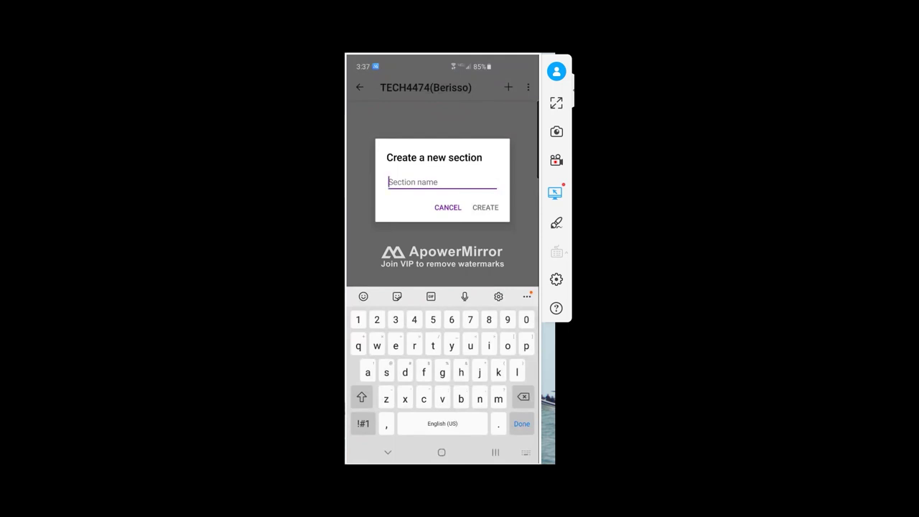
pyautogui.write('th')
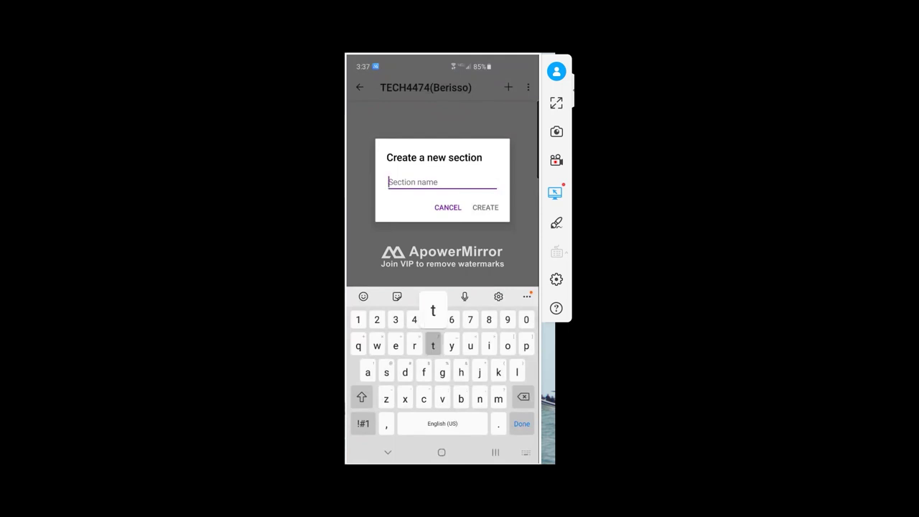
pyautogui.write('oughts')
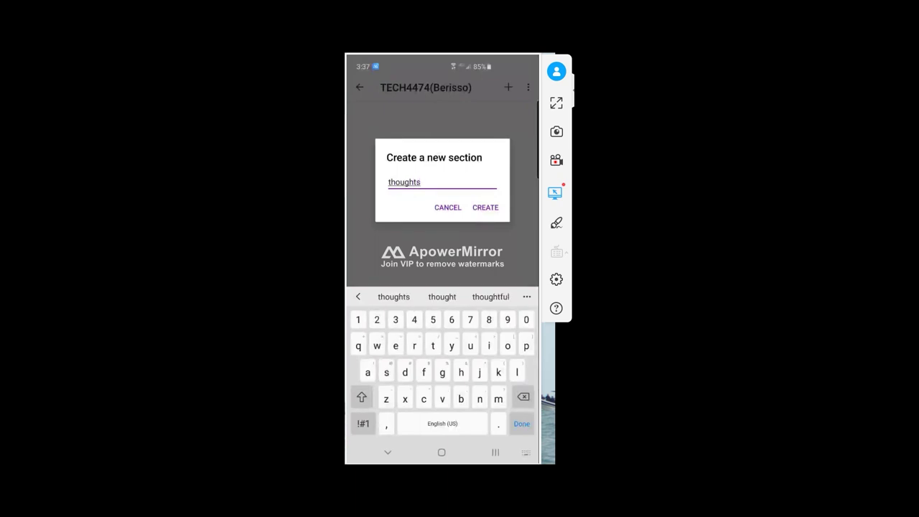
pyautogui.click(485, 208)
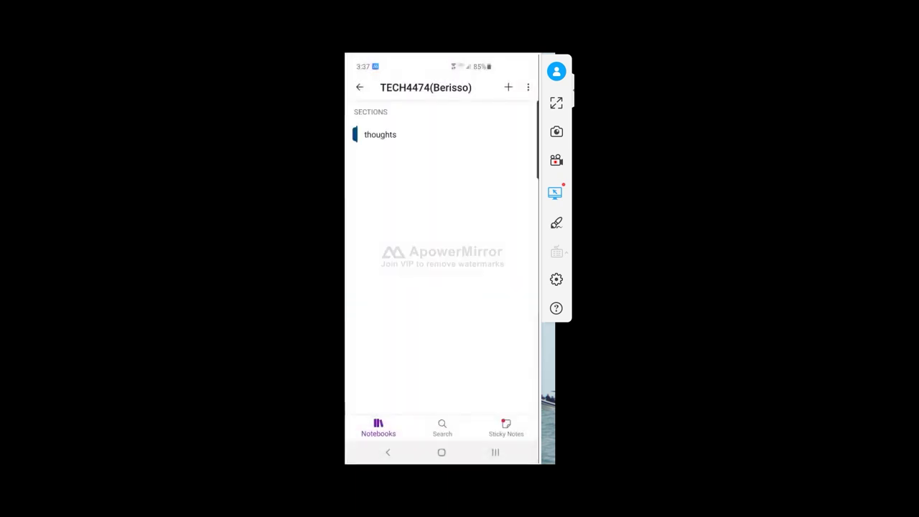
# Title the empty page in thoughts 'Final project ideas' and move to its body
pyautogui.click(378, 135)
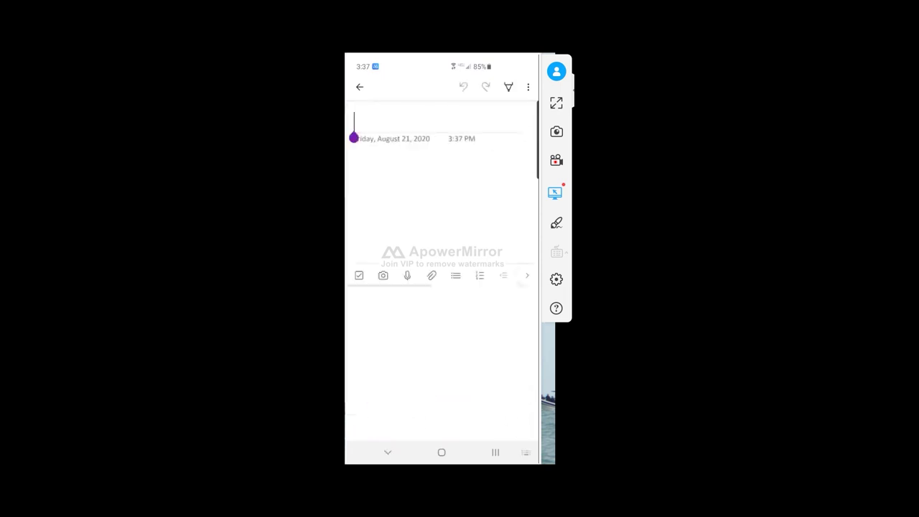
pyautogui.write('Final projex')
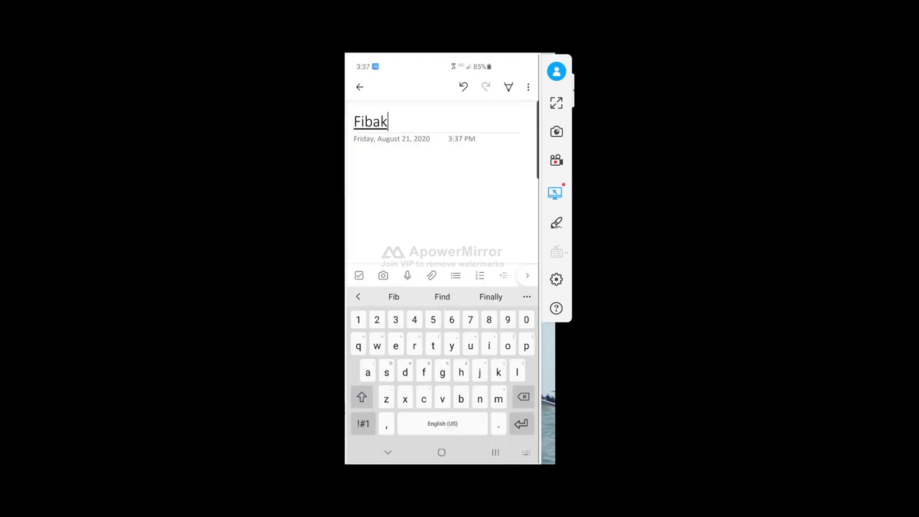
pyautogui.click(442, 296)
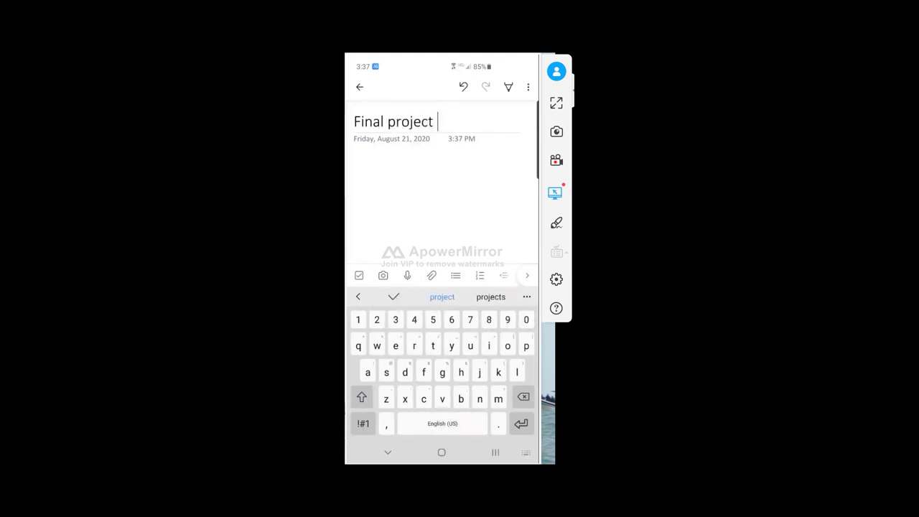
pyautogui.write('ideas')
pyautogui.press('Return')
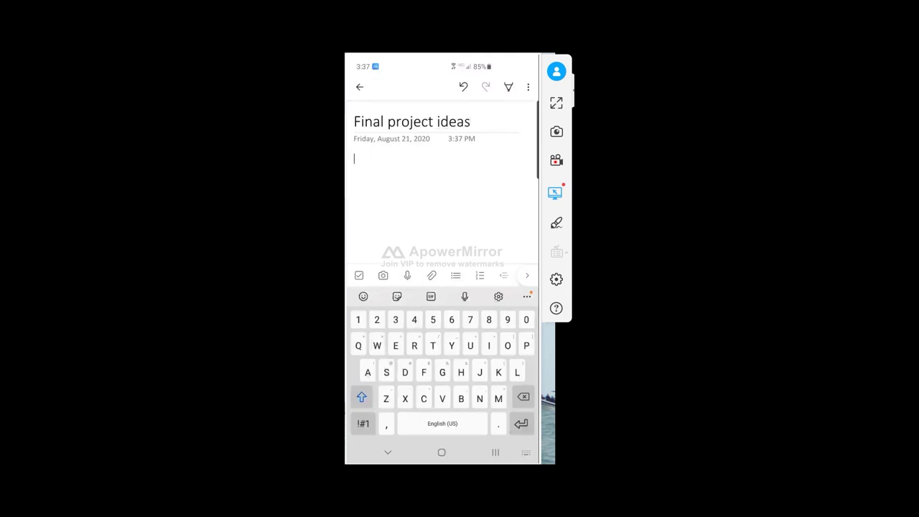
# With the first pen in black ink, draw a rounded loop containing a square and a box below it
pyautogui.click(508, 86)
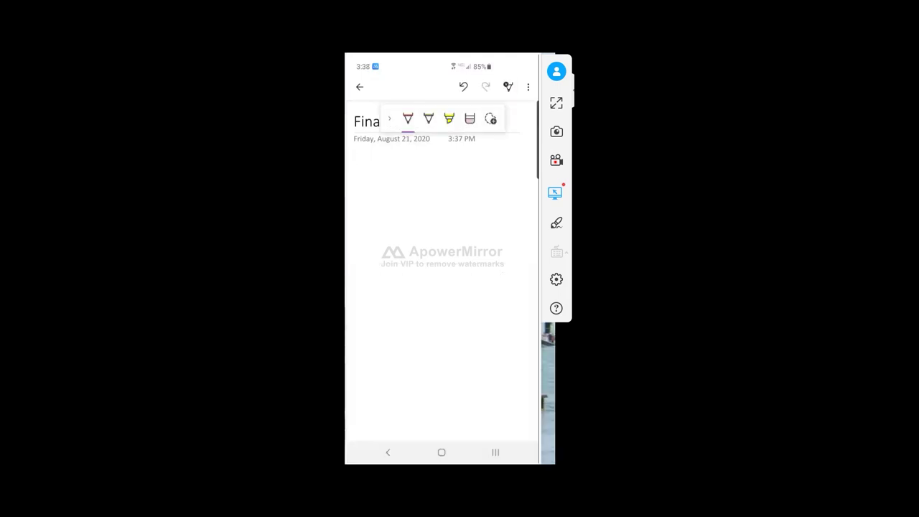
pyautogui.click(408, 119)
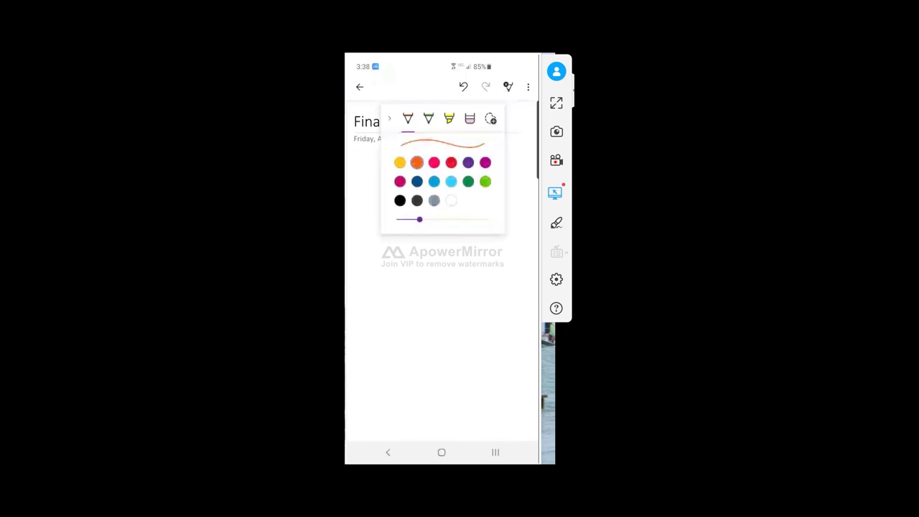
pyautogui.click(400, 200)
pyautogui.moveTo(471, 258)
pyautogui.mouseDown()
pyautogui.moveTo(423, 232)
pyautogui.moveTo(434, 307)
pyautogui.moveTo(475, 257)
pyautogui.mouseUp()
pyautogui.moveTo(393, 255)
pyautogui.mouseDown()
pyautogui.moveTo(438, 243)
pyautogui.moveTo(406, 307)
pyautogui.mouseUp()
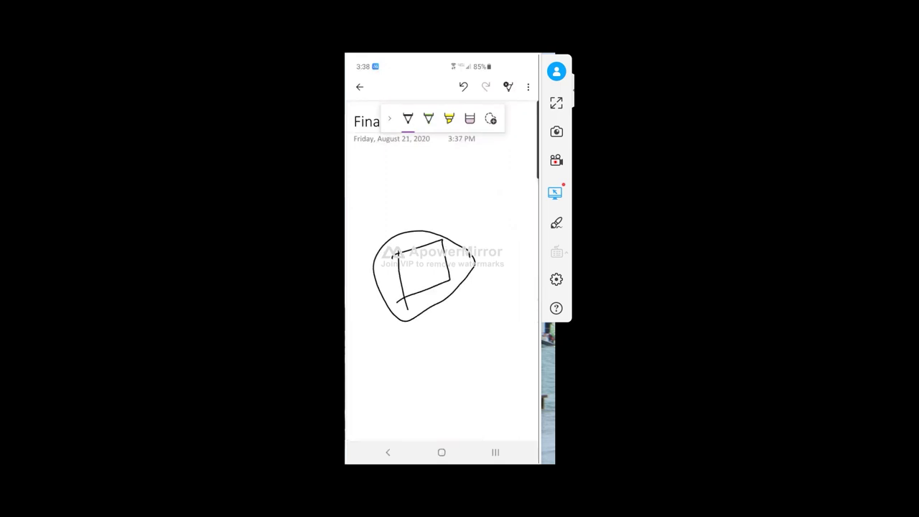
pyautogui.moveTo(423, 343)
pyautogui.mouseDown()
pyautogui.moveTo(422, 385)
pyautogui.moveTo(471, 306)
pyautogui.moveTo(477, 343)
pyautogui.moveTo(521, 295)
pyautogui.moveTo(505, 348)
pyautogui.moveTo(482, 375)
pyautogui.moveTo(422, 385)
pyautogui.mouseUp()
pyautogui.moveTo(514, 342); pyautogui.dragTo(484, 375)
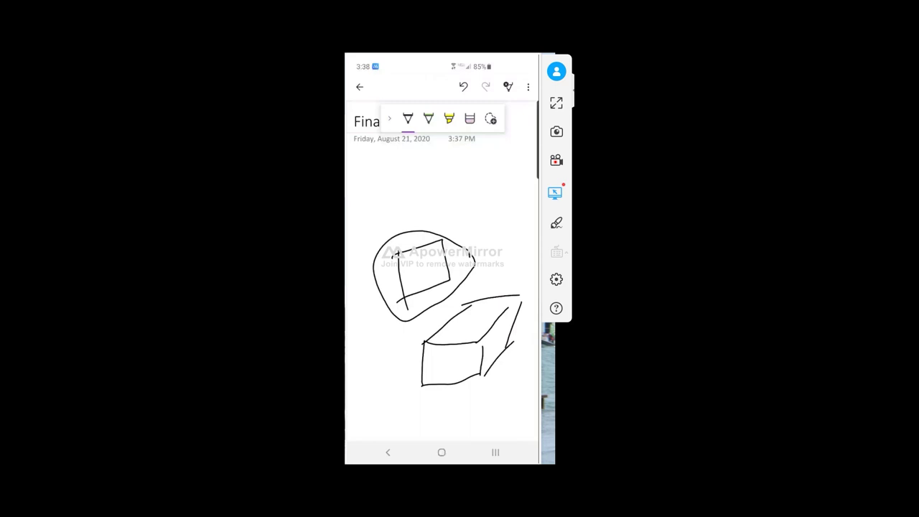
# Switch the page background to grid lines, then to ruled lines
pyautogui.click(528, 86)
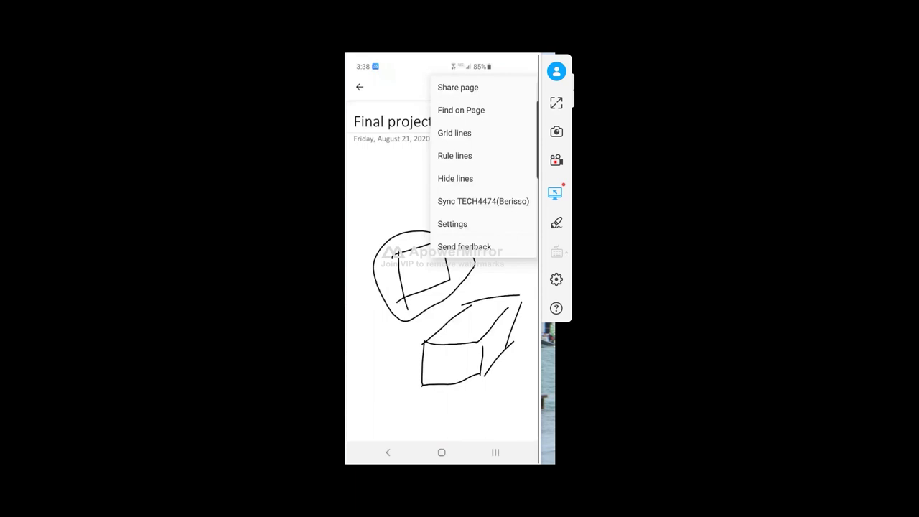
pyautogui.click(455, 133)
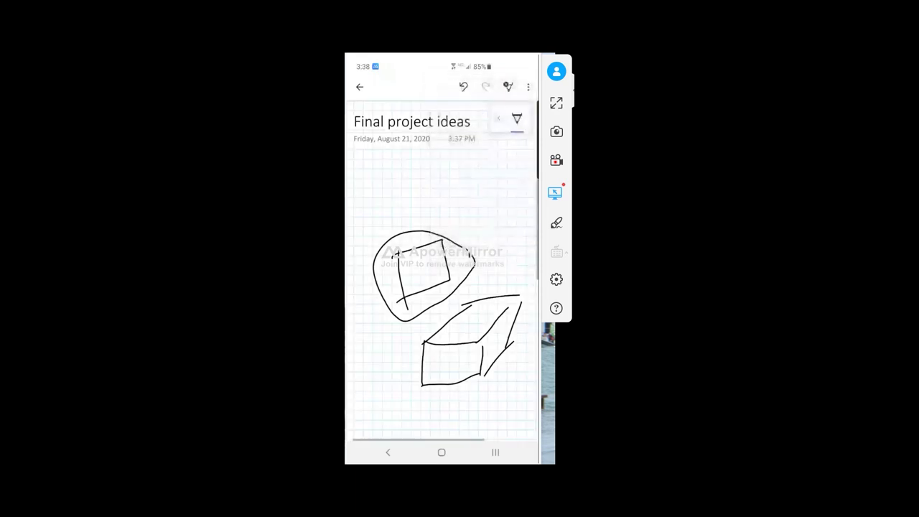
pyautogui.click(528, 86)
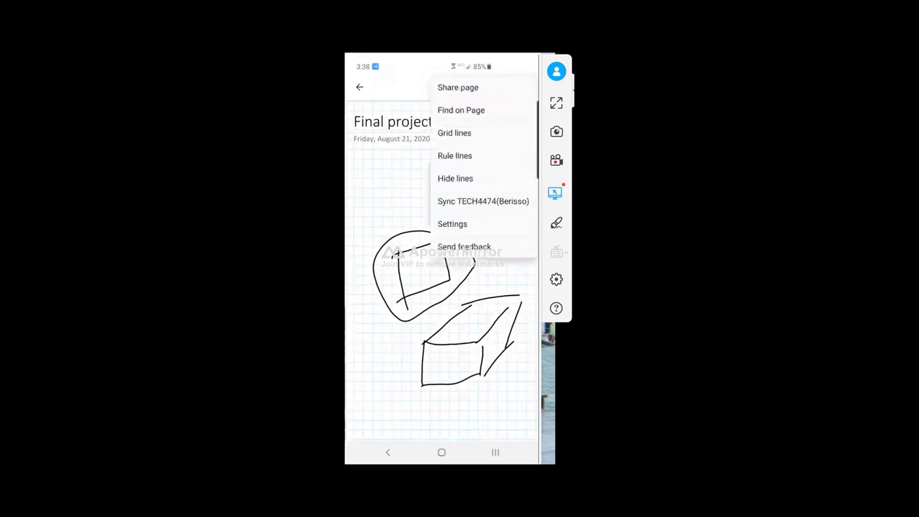
pyautogui.click(454, 156)
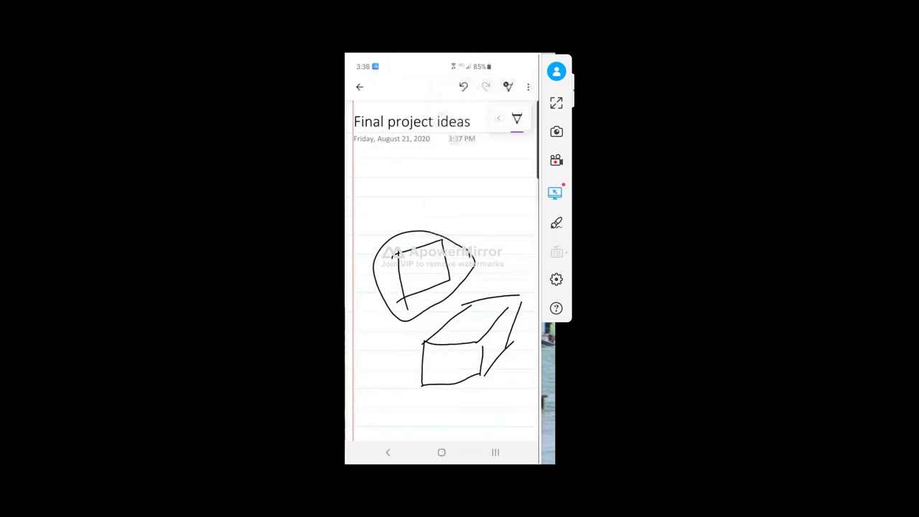
pyautogui.click(528, 86)
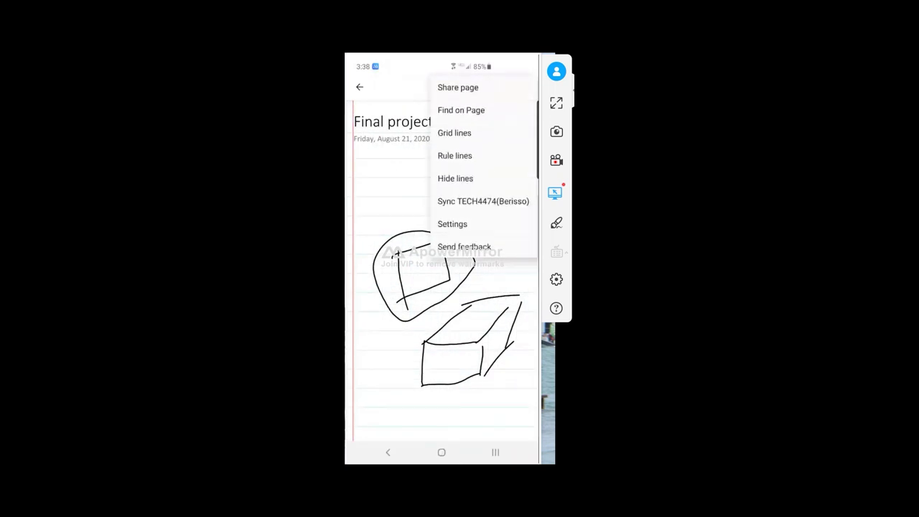
pyautogui.press('Escape')
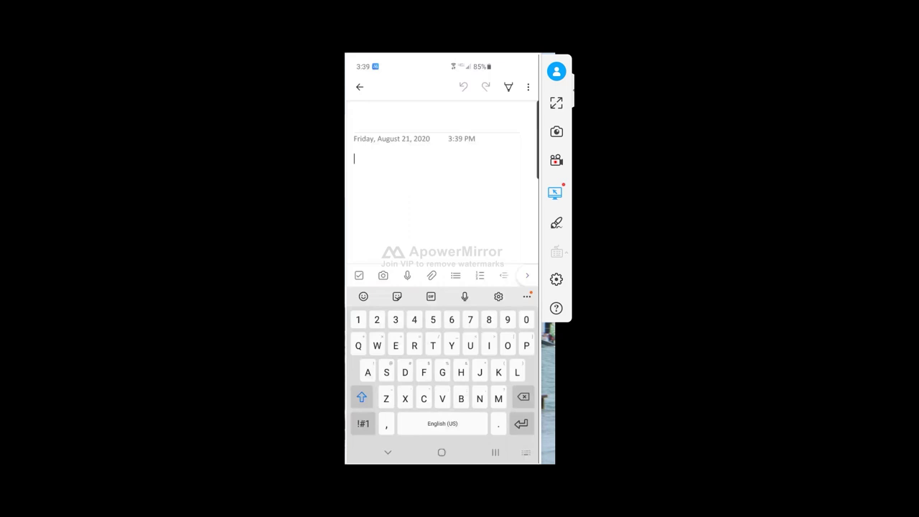
# Switch the new page's toolbar to the B, I, U, S formatting tools
pyautogui.click(527, 275)
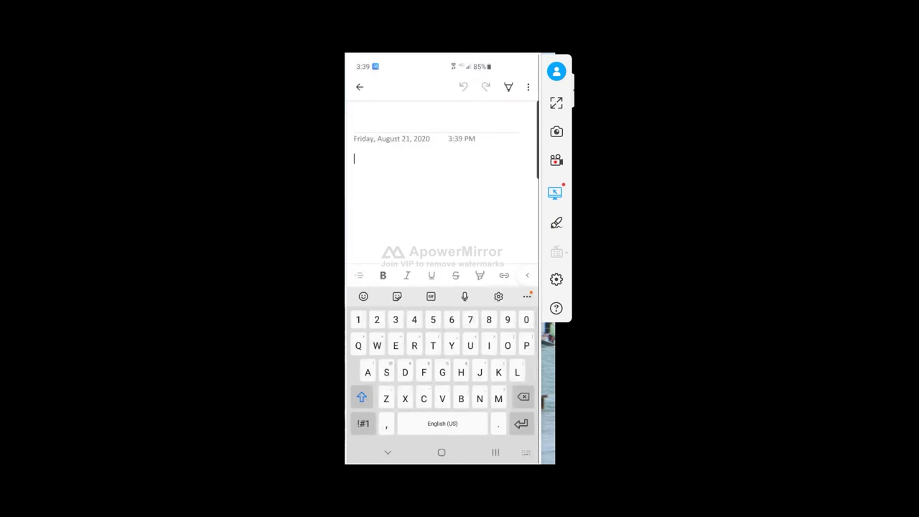